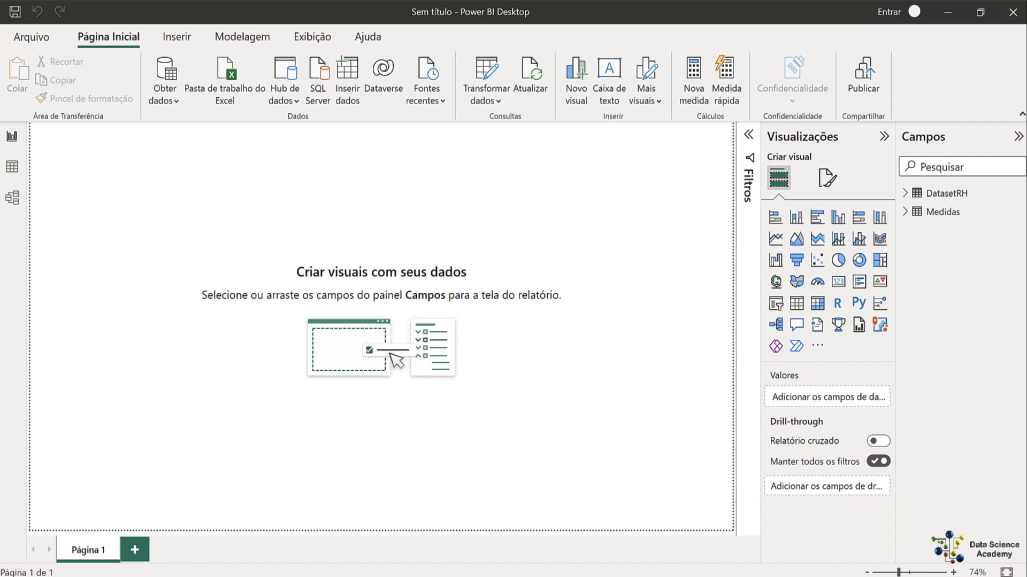
Step: Create a new measure in the Medidas table
right_click(937, 213)
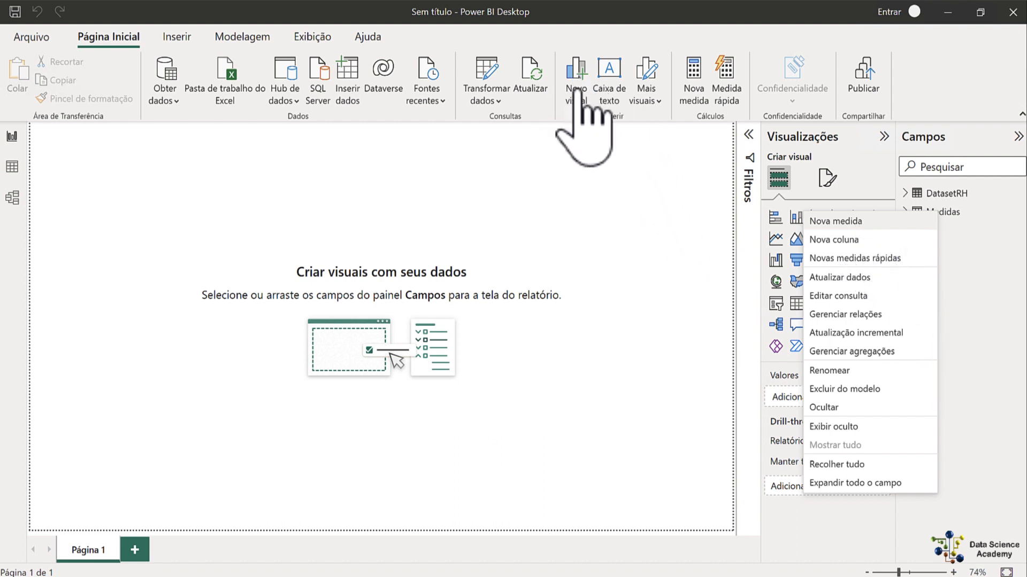
left_click(242, 37)
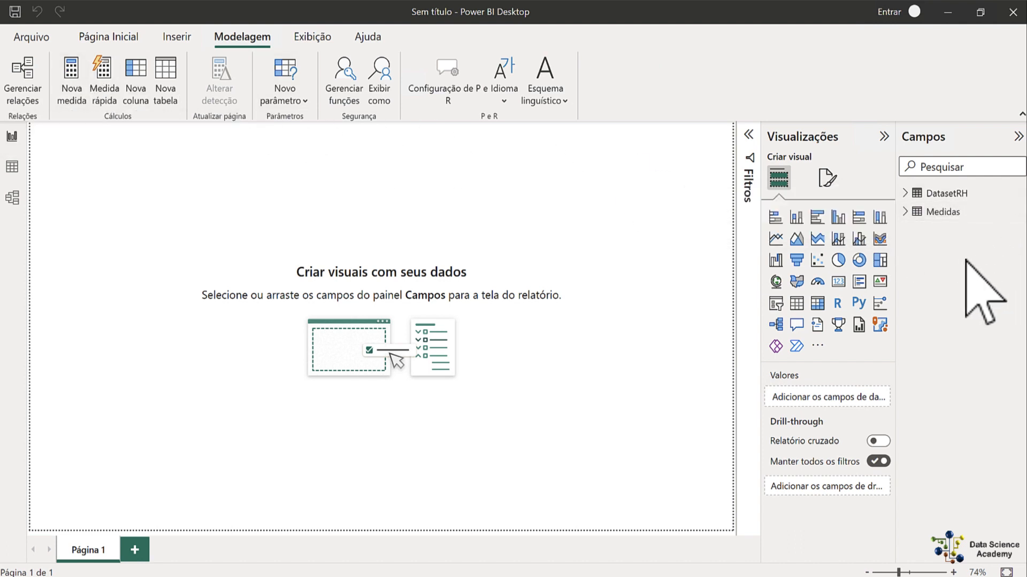
right_click(931, 214)
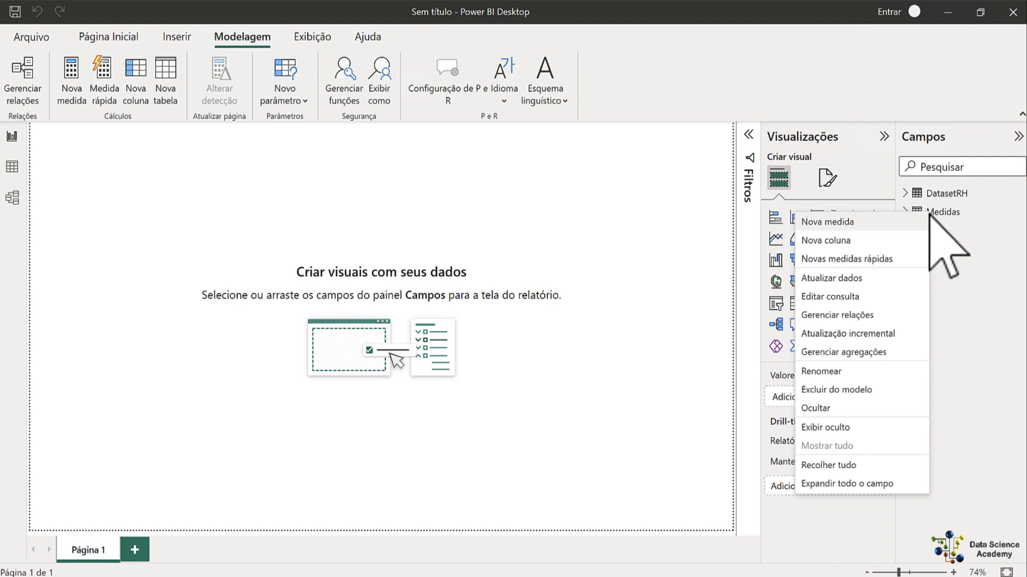
left_click(946, 255)
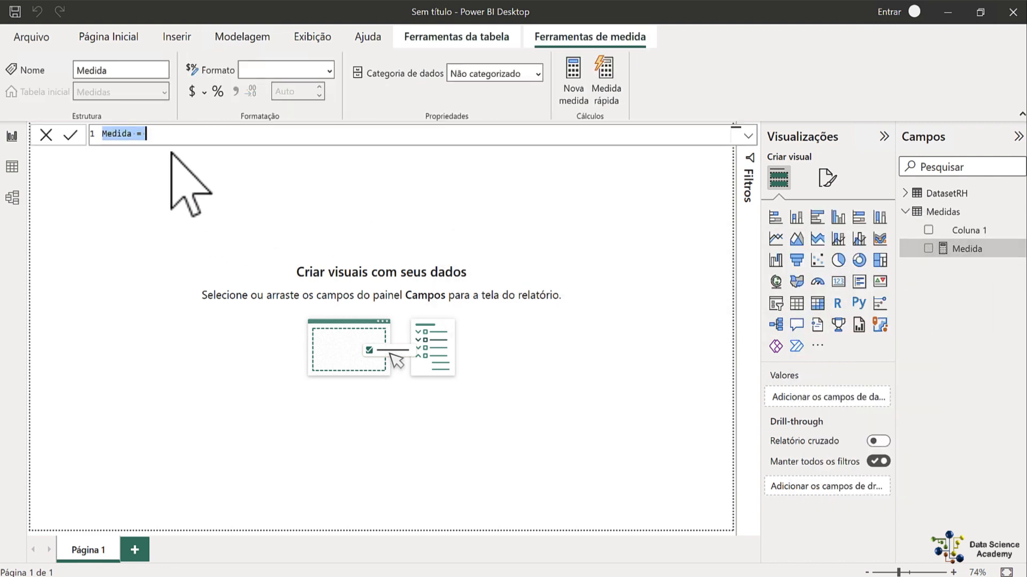
Step: Name the new measure TotalFunc in its formula, keeping the equals sign ready for the expression
double_click(115, 135)
key("Caps_Lock")
type("T")
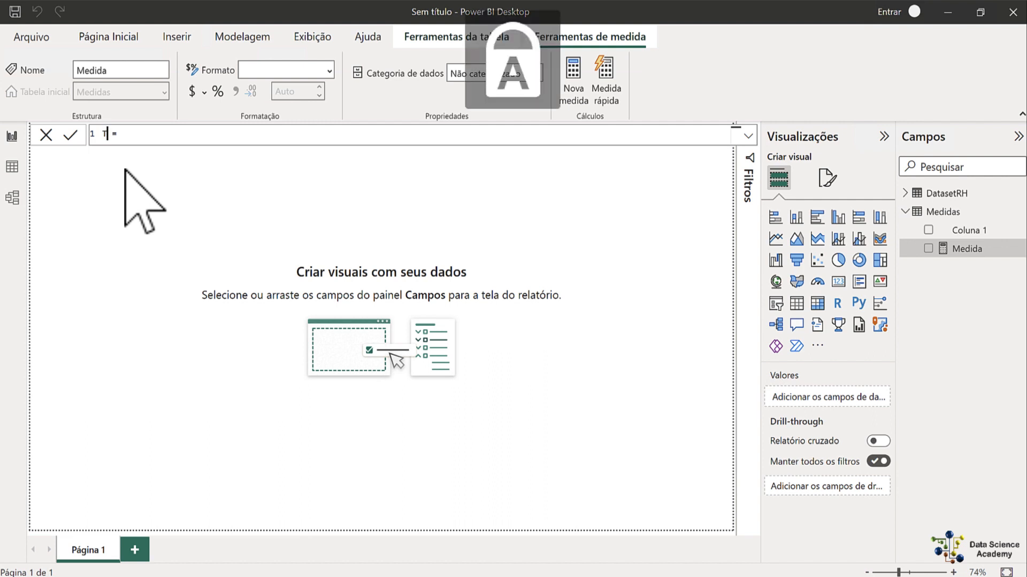
key("Caps_Lock")
type("ital")
key("BackSpace")
key("BackSpace")
key("BackSpace")
key("BackSpace")
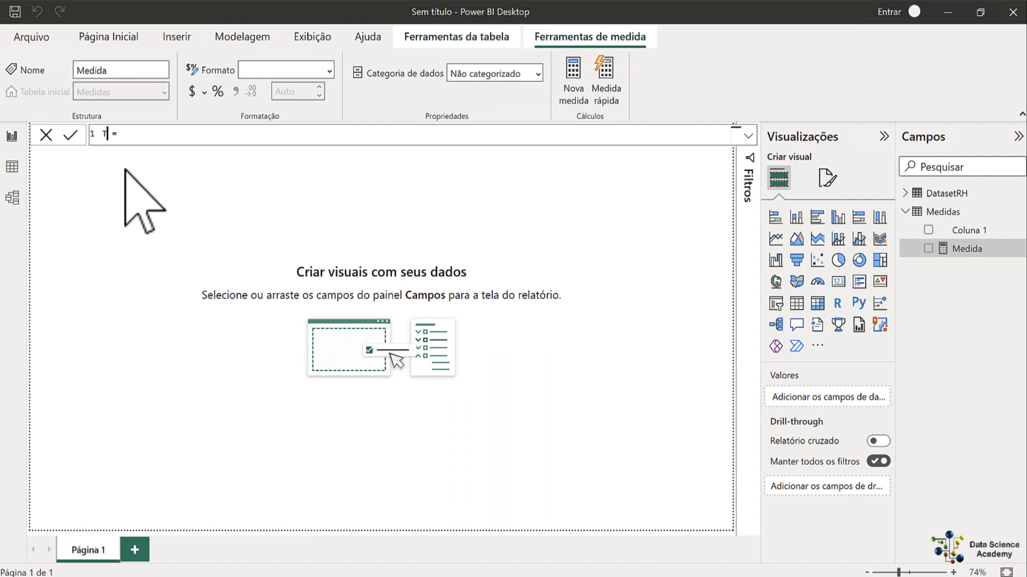
type("otal")
key("Caps_Lock")
type("F")
key("Caps_Lock")
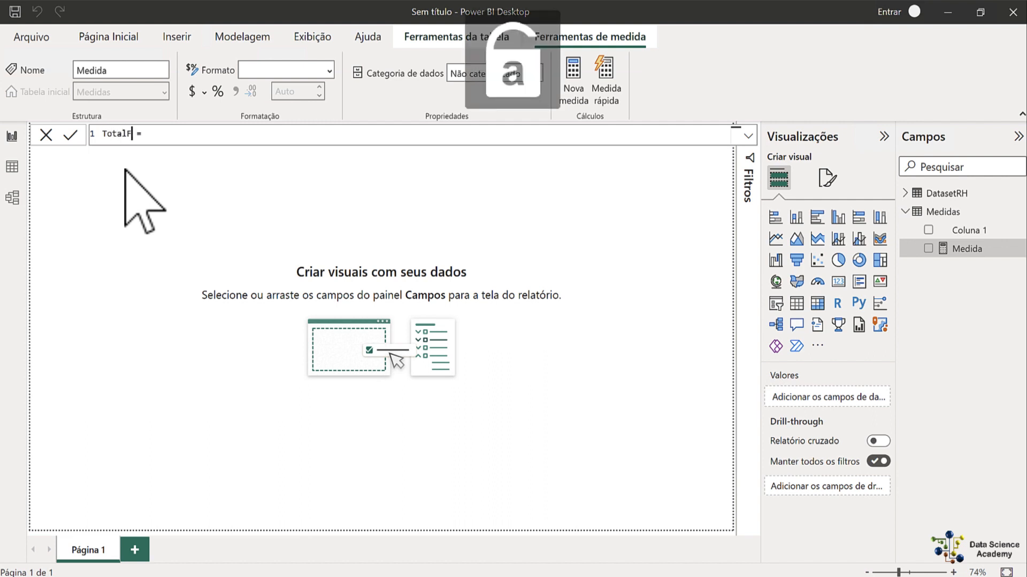
type("unc")
key("Right")
key("Right")
key("Right")
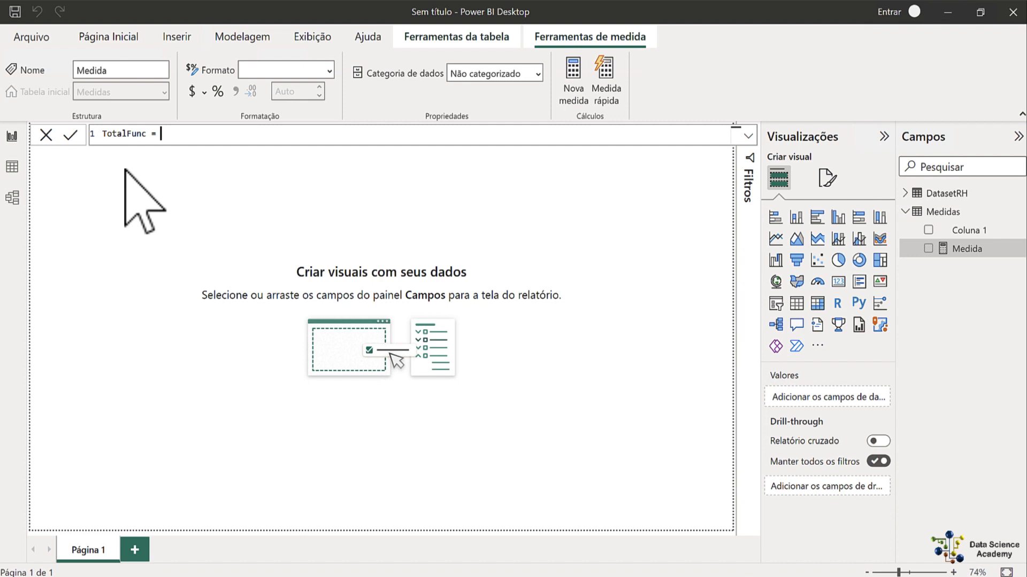
Step: Define the TotalFunc measure as COUNTROWS(DatasetRH) and commit the formula
type("coun")
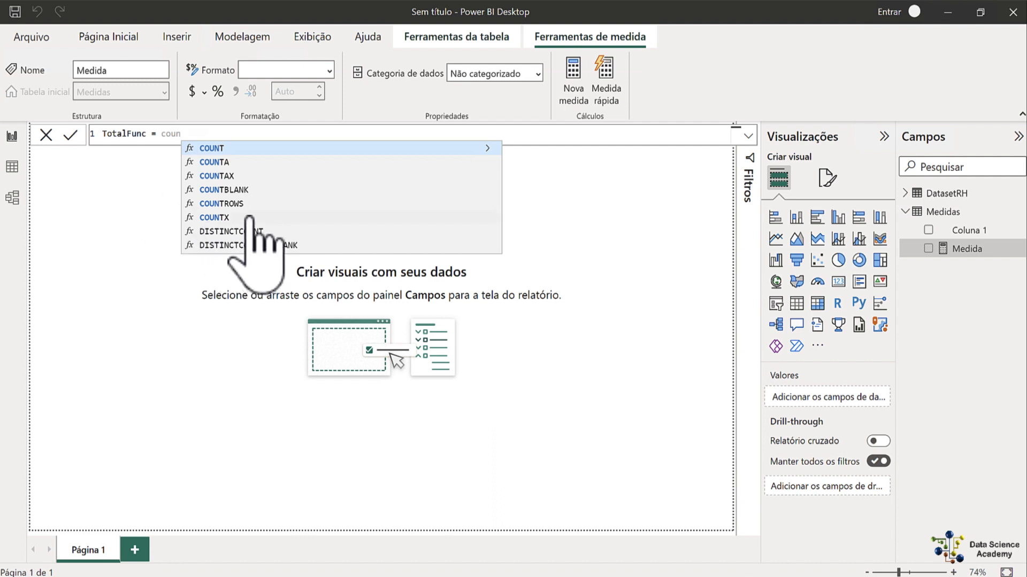
left_click(239, 204)
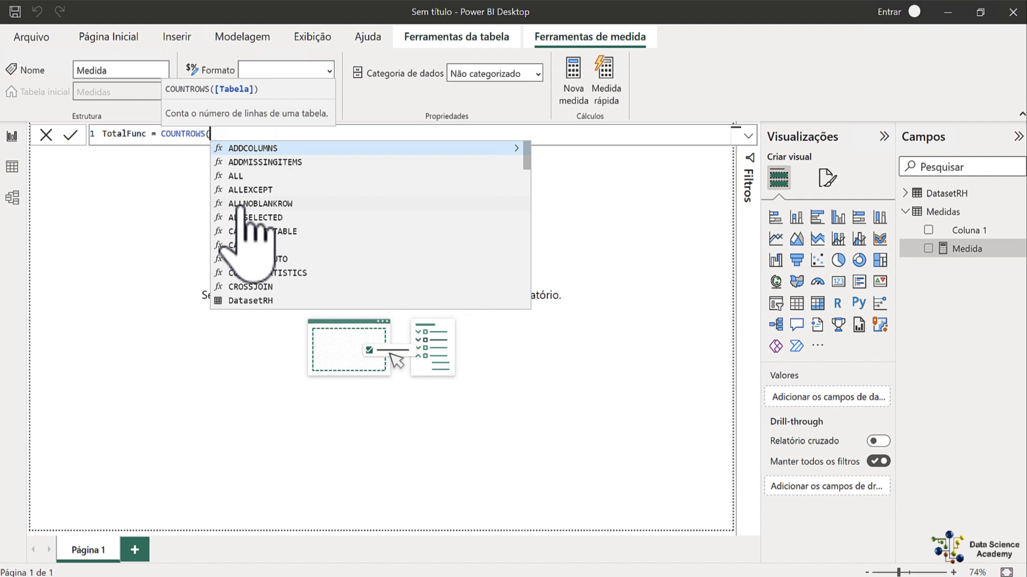
left_click(244, 301)
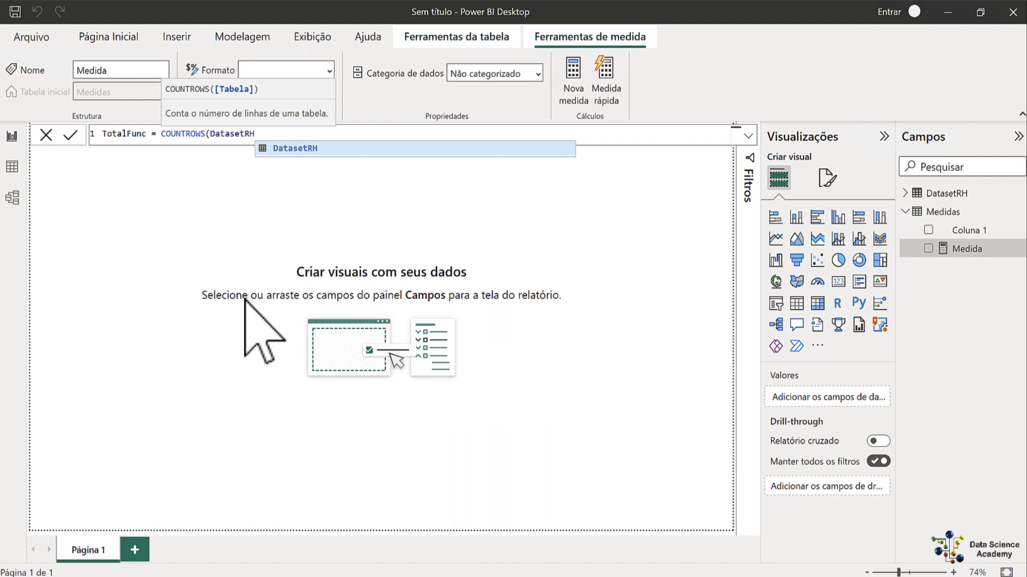
type(")")
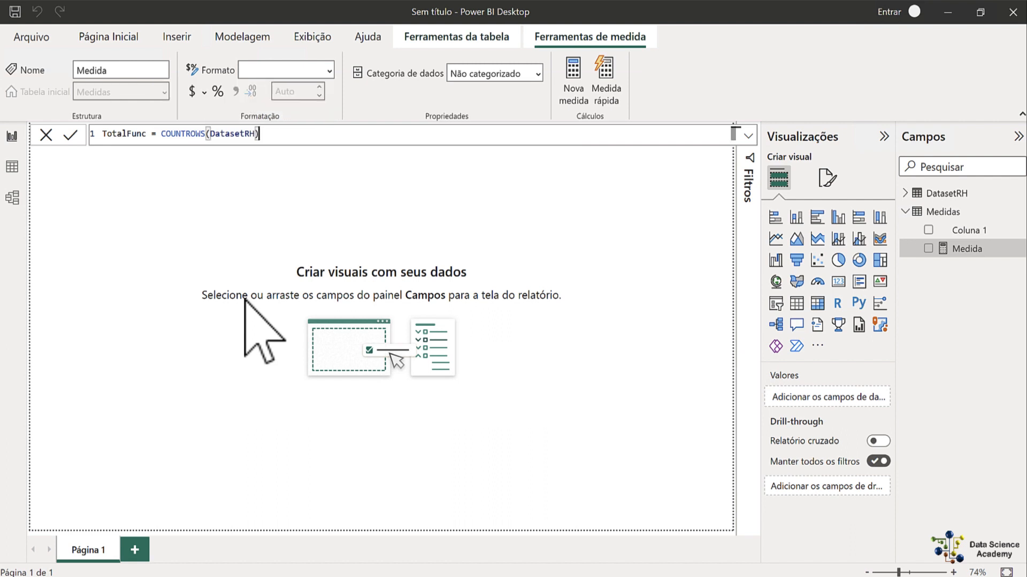
left_click(70, 134)
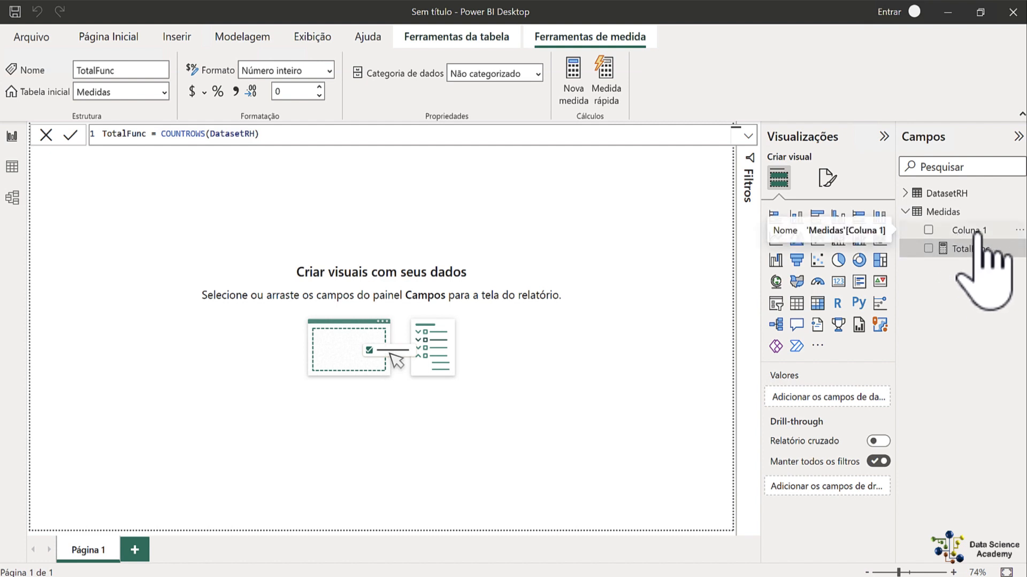
Step: Delete the Coluna 1 column from the Medidas table
left_click(1019, 230)
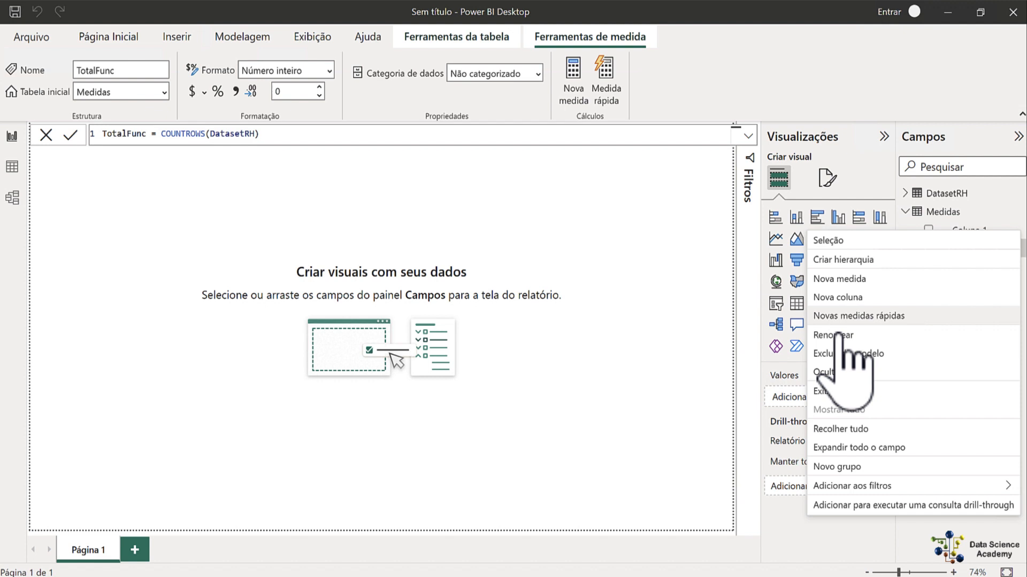
left_click(867, 353)
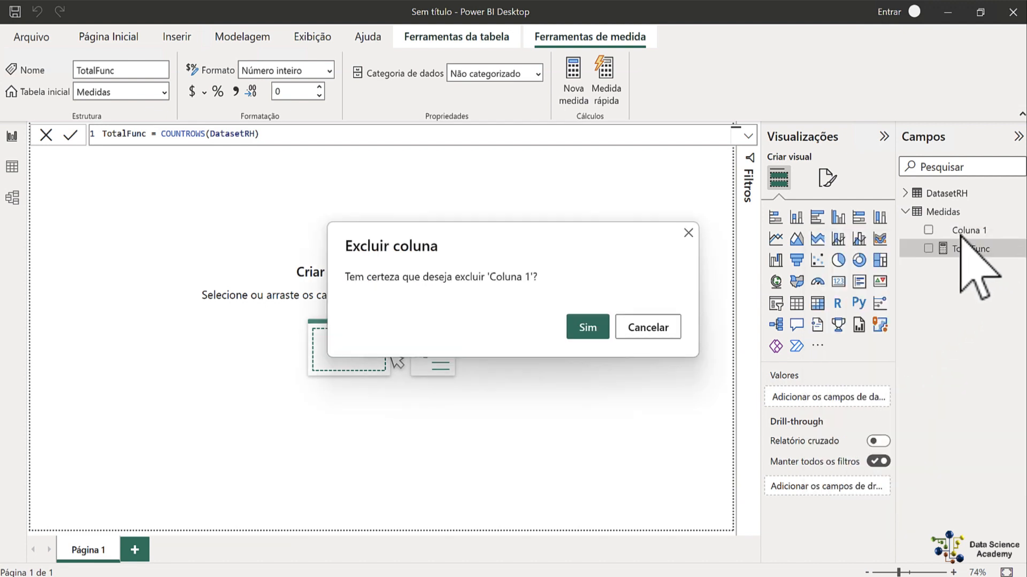
left_click(588, 327)
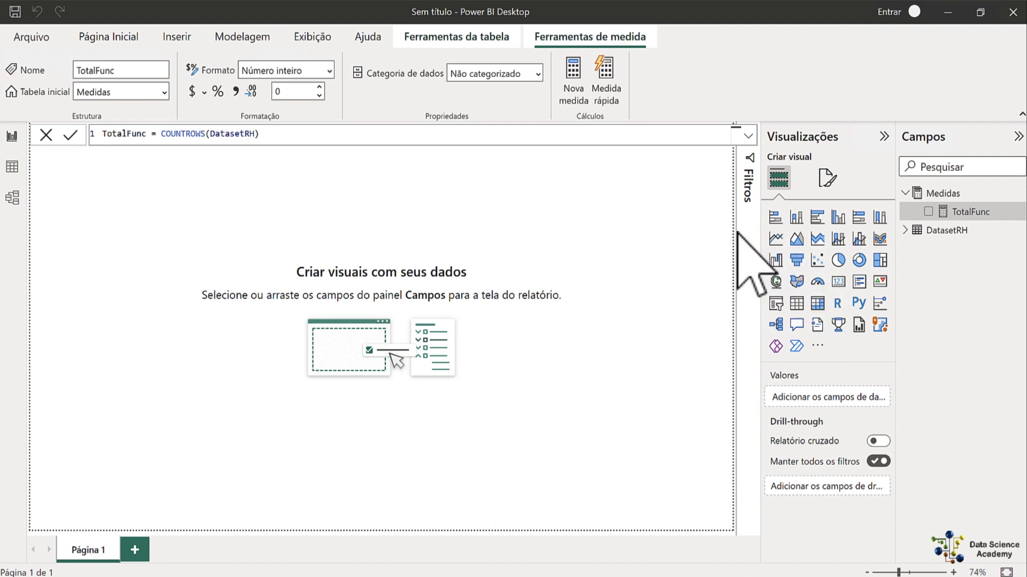
Step: Widen the Visualizações and Campos panes and deselect the TotalFunc measure
left_click_drag(755, 233, 711, 231)
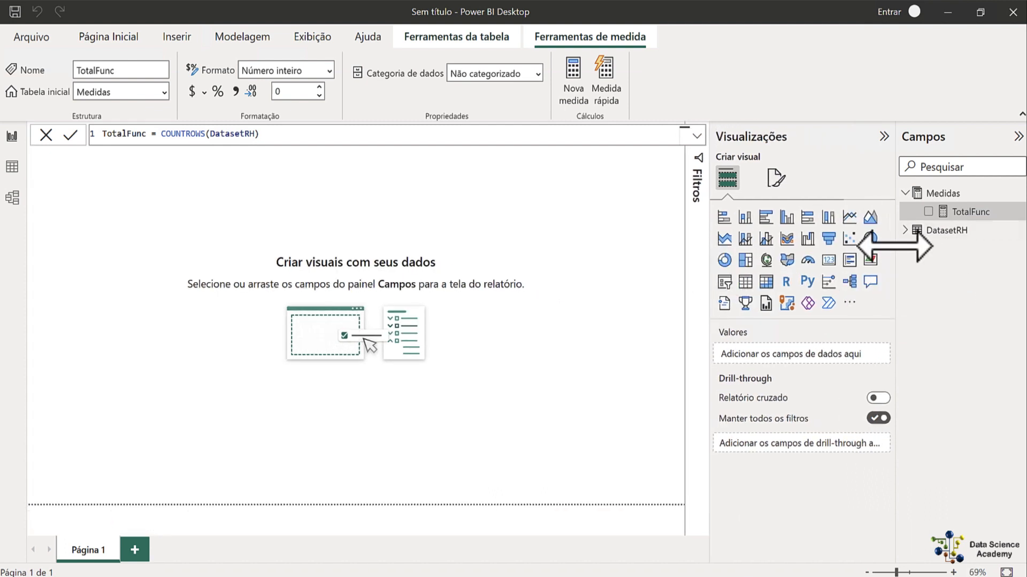
left_click_drag(894, 245, 829, 246)
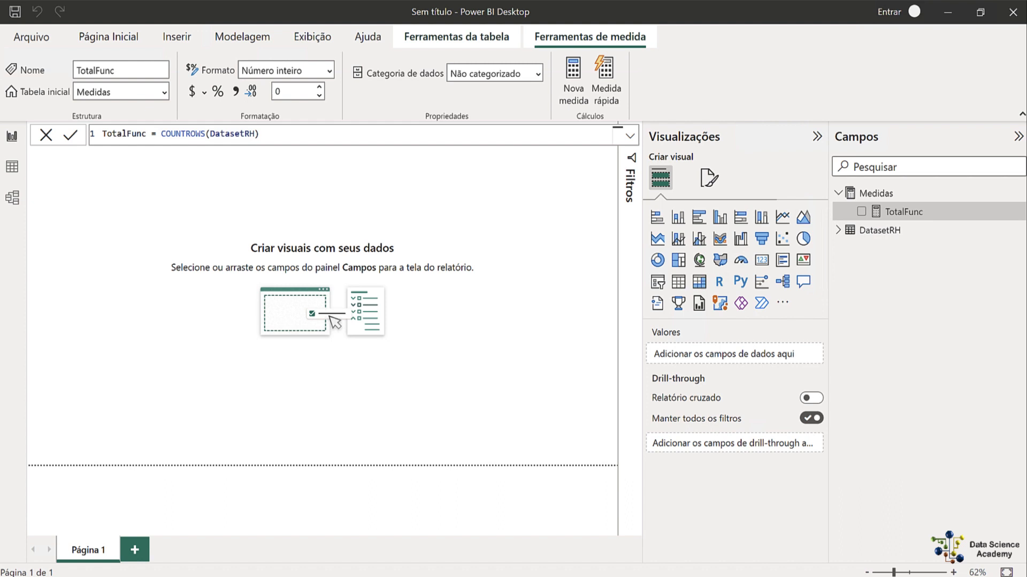
left_click(518, 390)
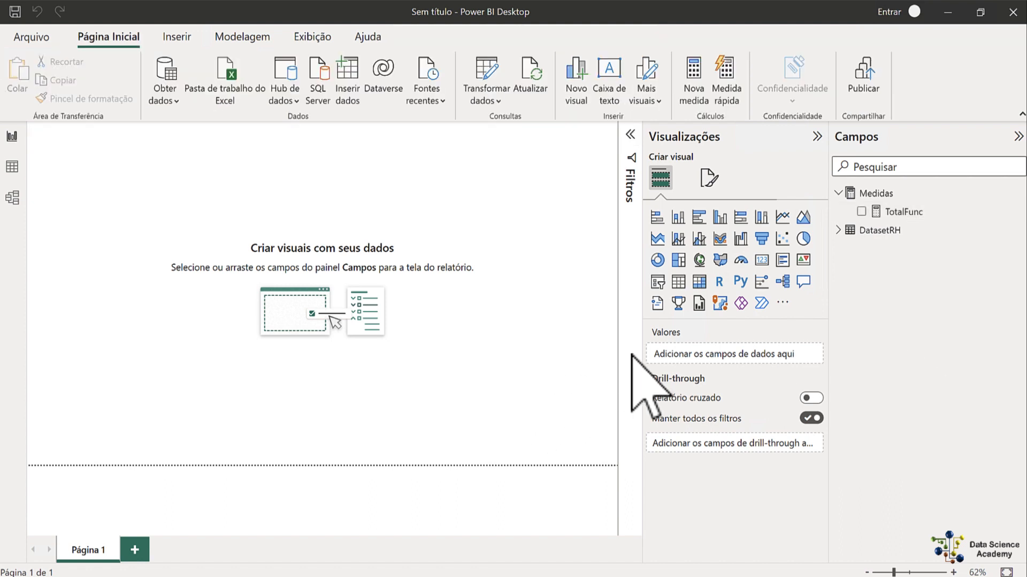
Step: Add a card visual to the page, enlarge it, move it away from the page corner, and show the TotalFunc measure in it
left_click(762, 261)
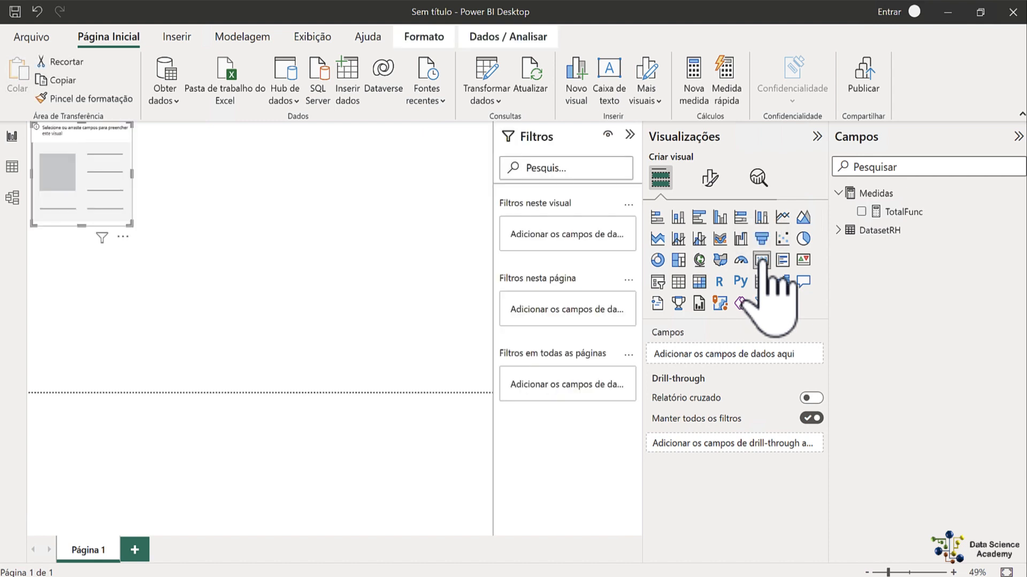
left_click_drag(132, 226, 184, 262)
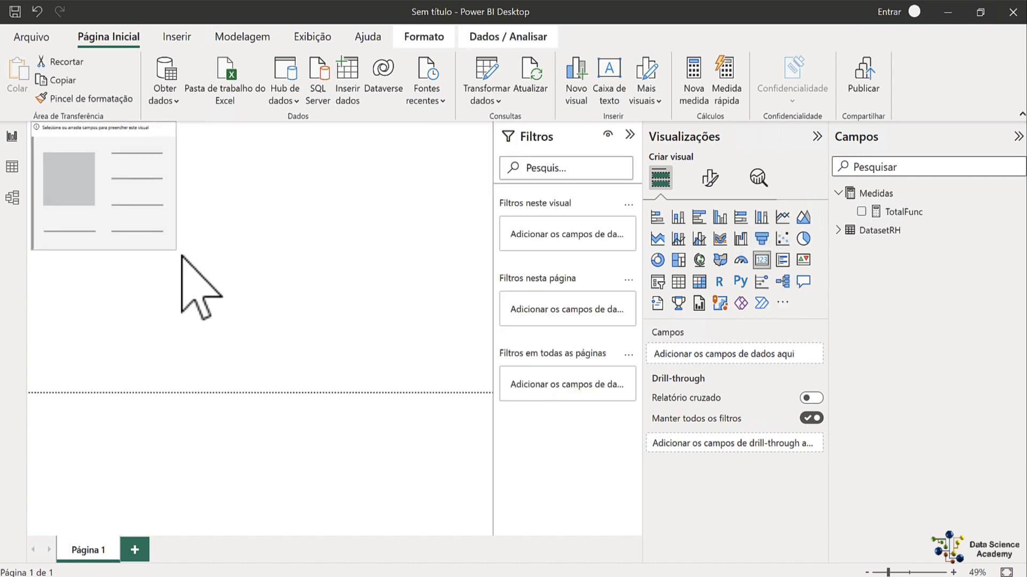
left_click(630, 135)
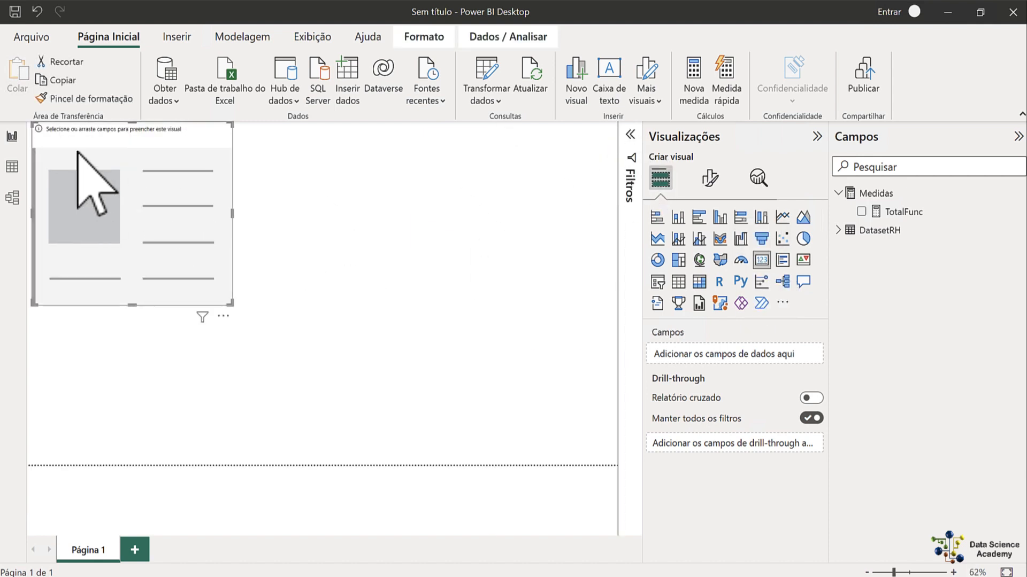
left_click_drag(83, 163, 140, 209)
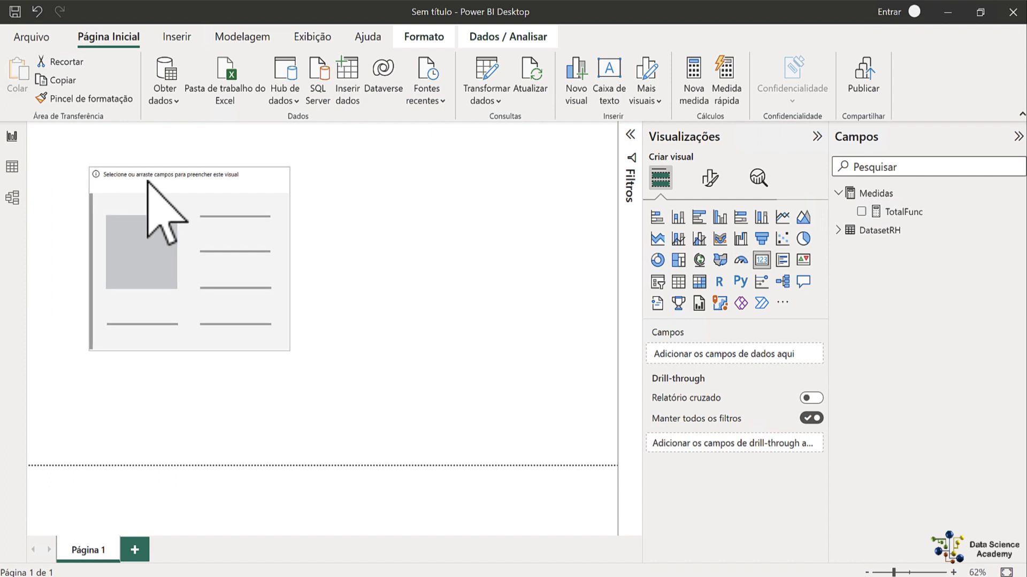
left_click(861, 212)
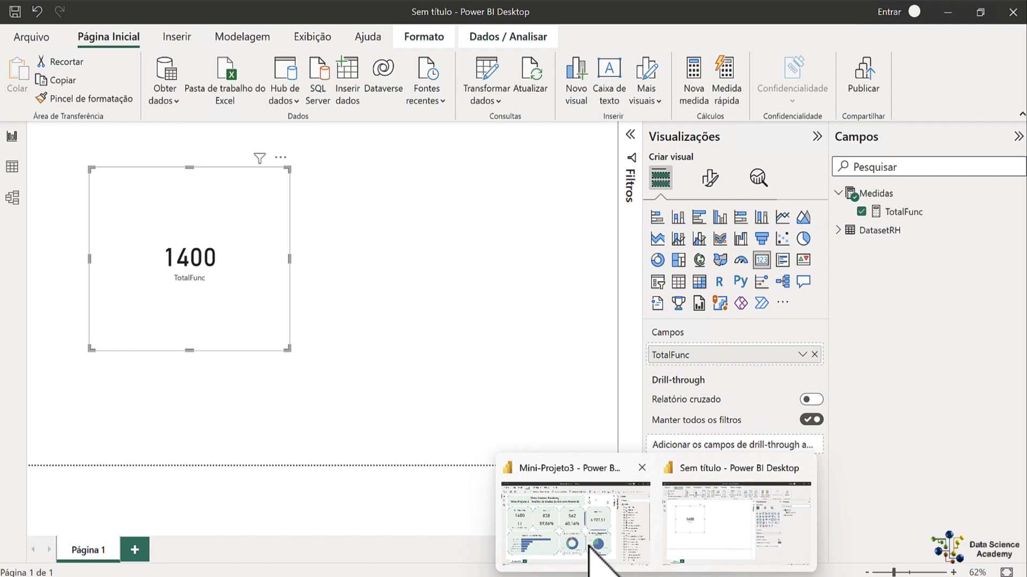
Step: Examine the finished DashboardRH page in the Mini-Projeto3 window and return to the untitled report
left_click(592, 546)
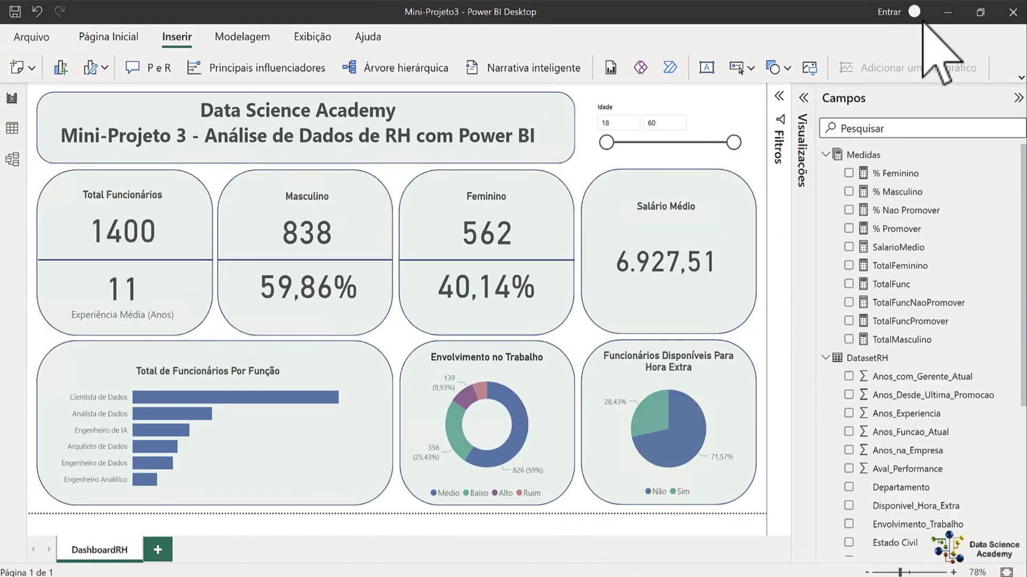
left_click(947, 13)
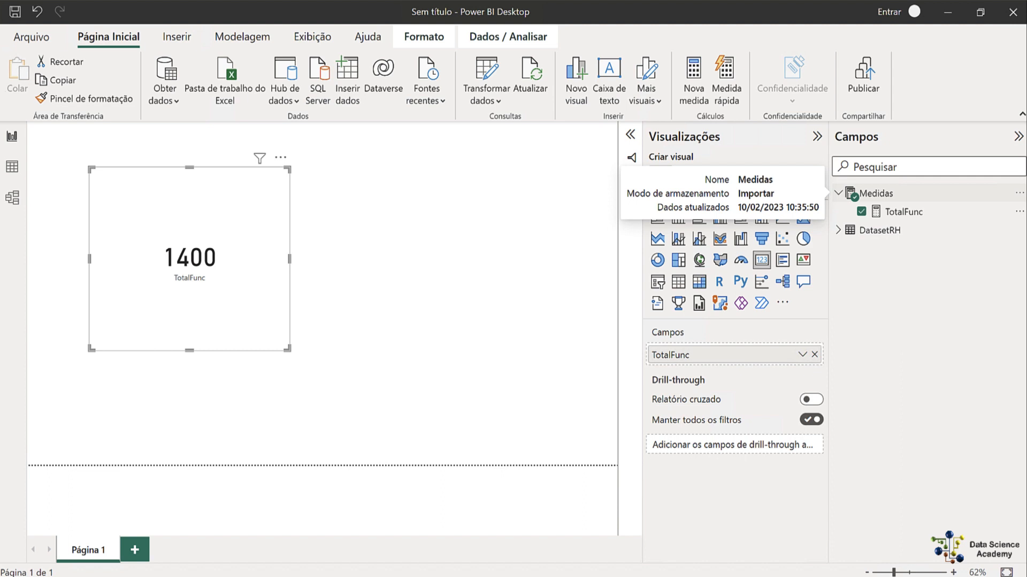
Step: Create another measure in the Medidas table and name it TotalFeminino
right_click(876, 196)
key("Escape")
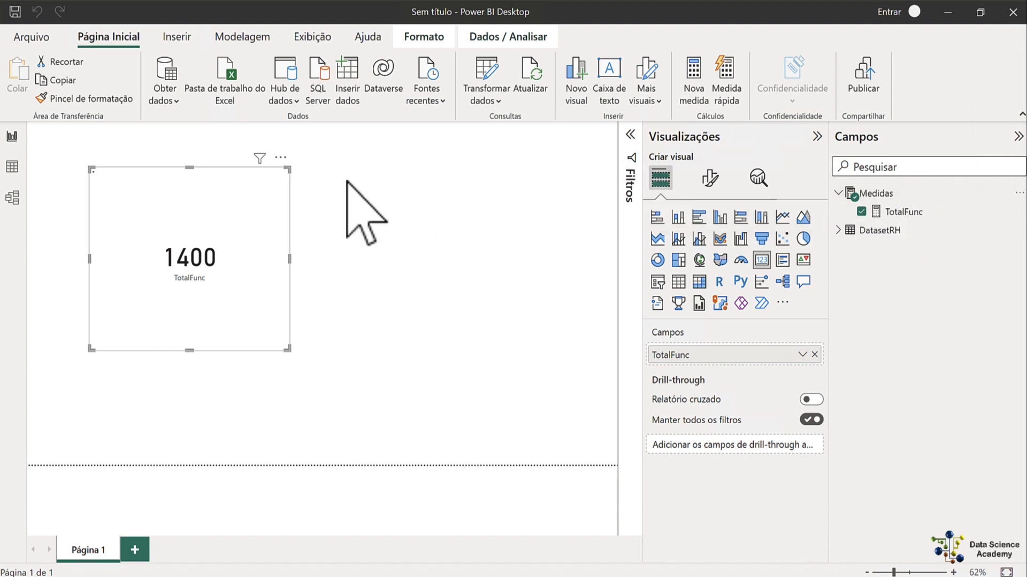
double_click(120, 134)
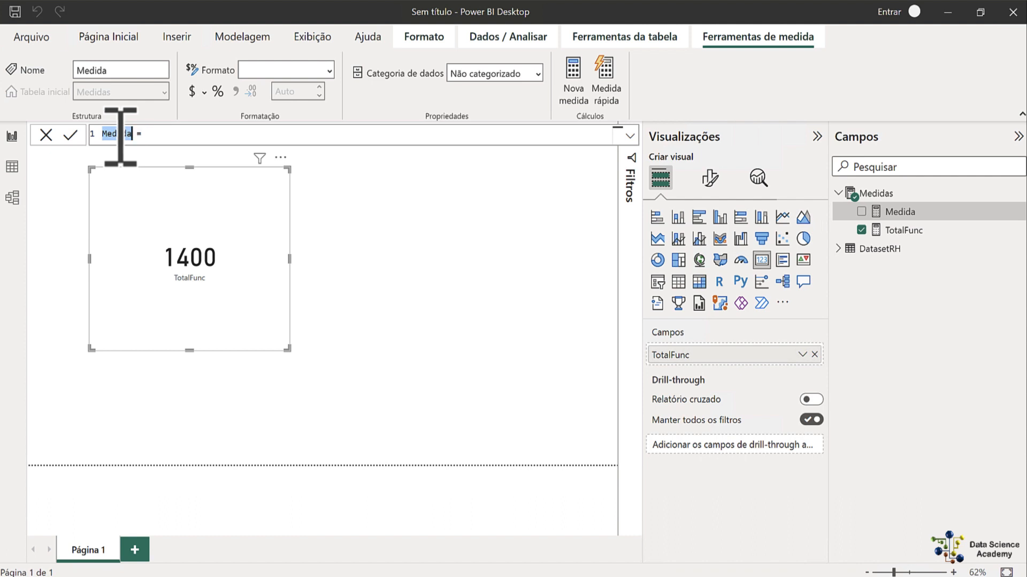
type("TotalFemi")
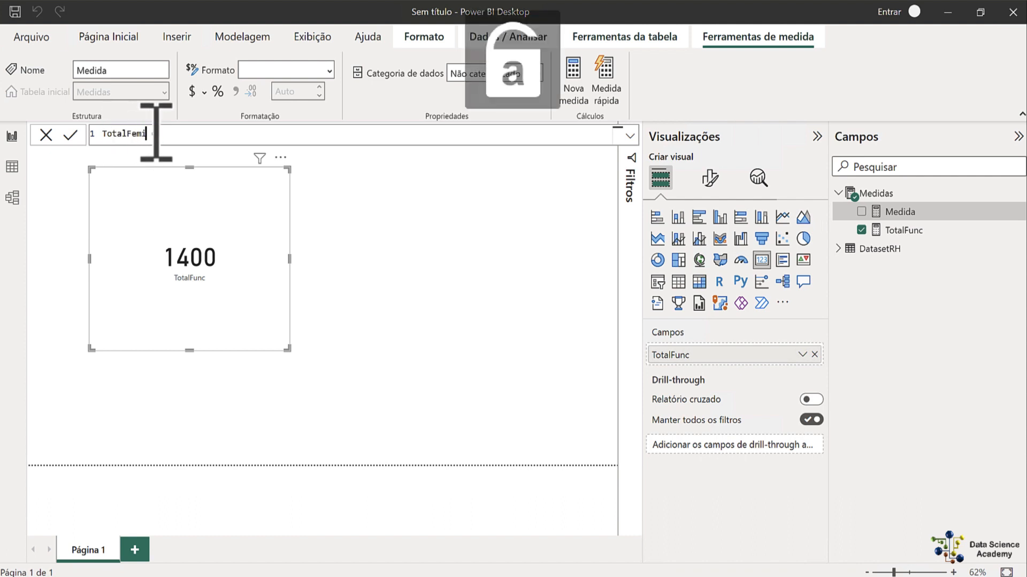
type("nino =")
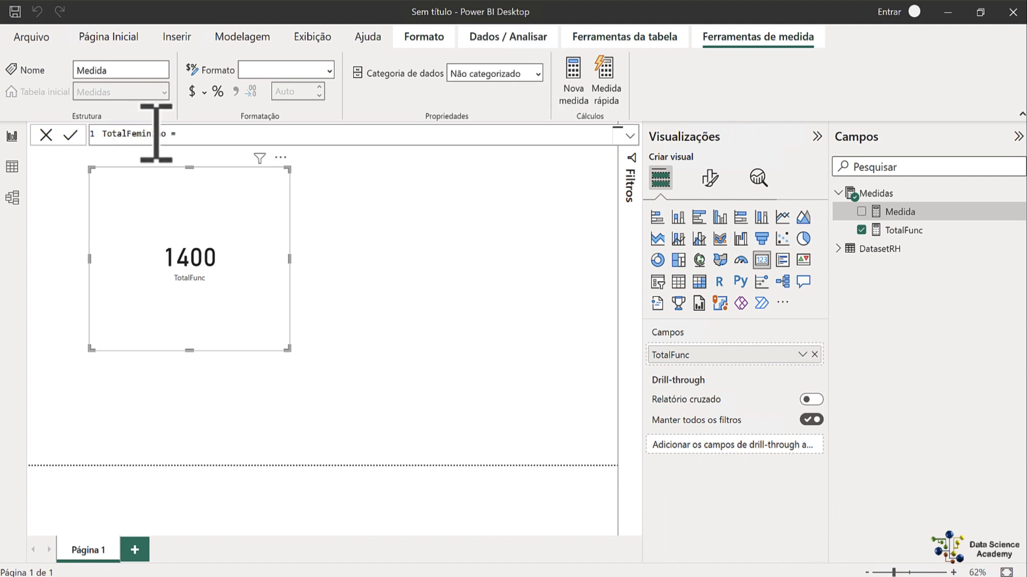
left_click(217, 140)
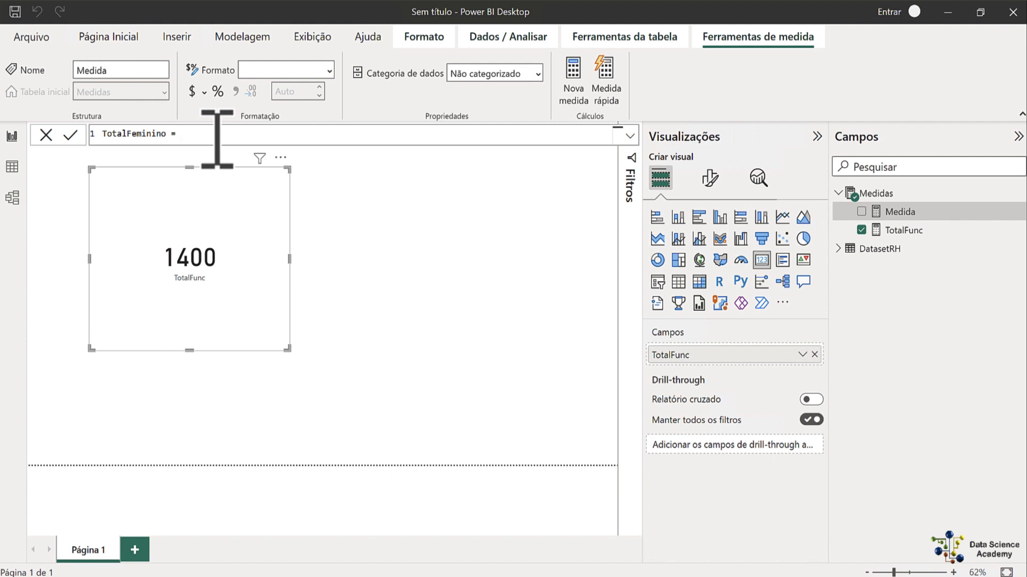
Step: Begin the TotalFeminino formula with CALCULATE, using [TotalFunc] as the expression and DatasetRH[Genero] as the filter column
type("cal")
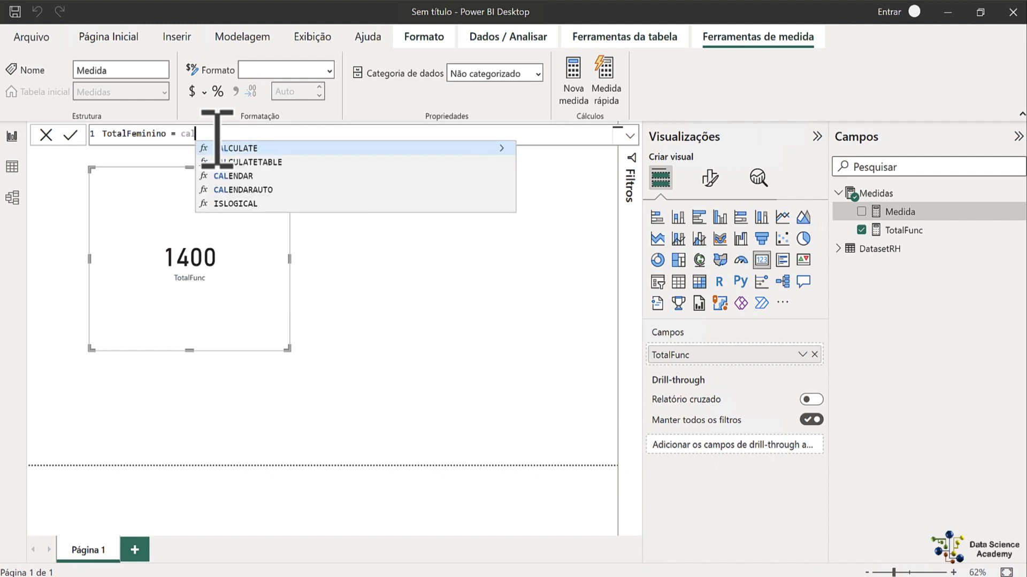
left_click(246, 149)
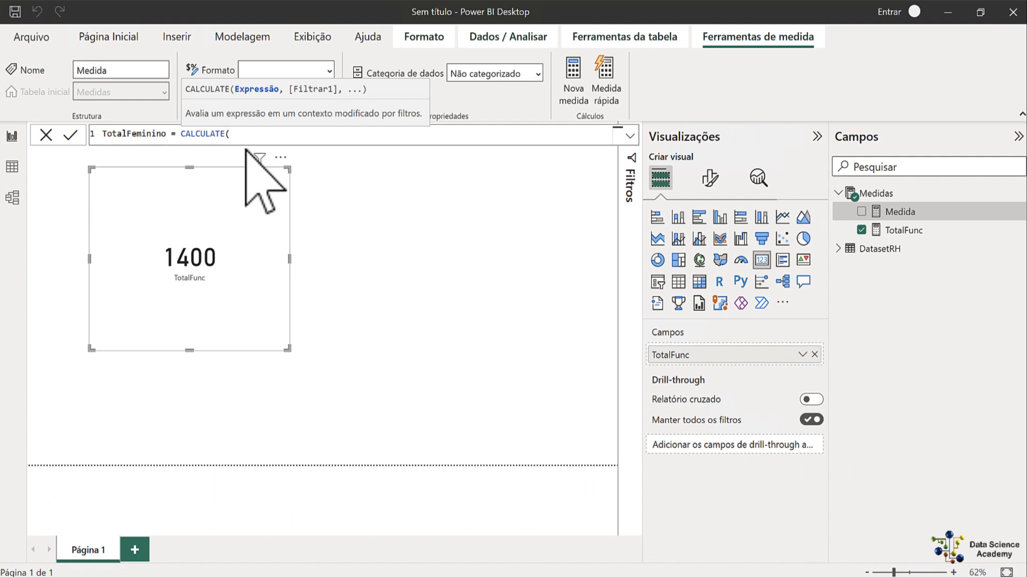
type("to")
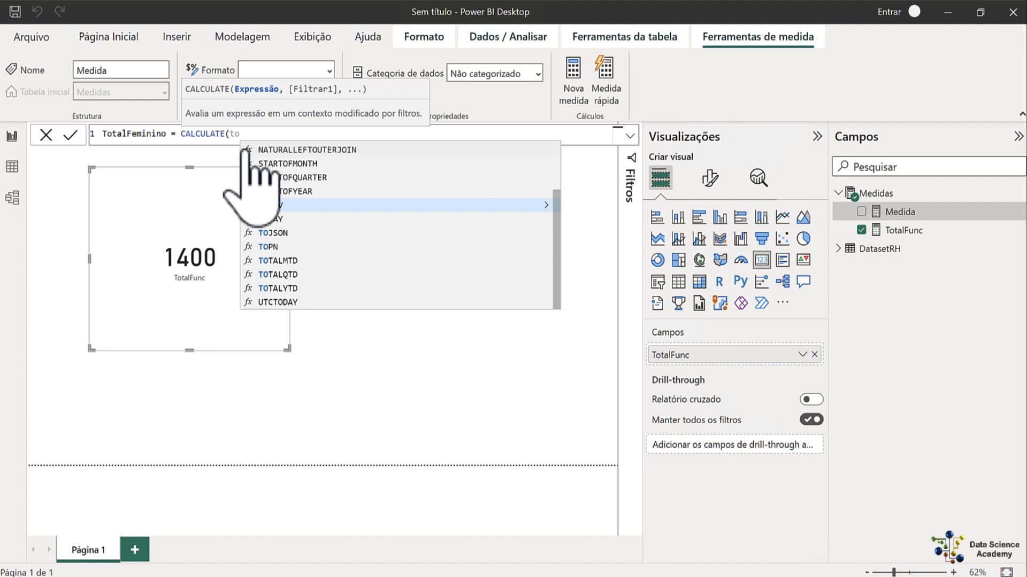
type("ta")
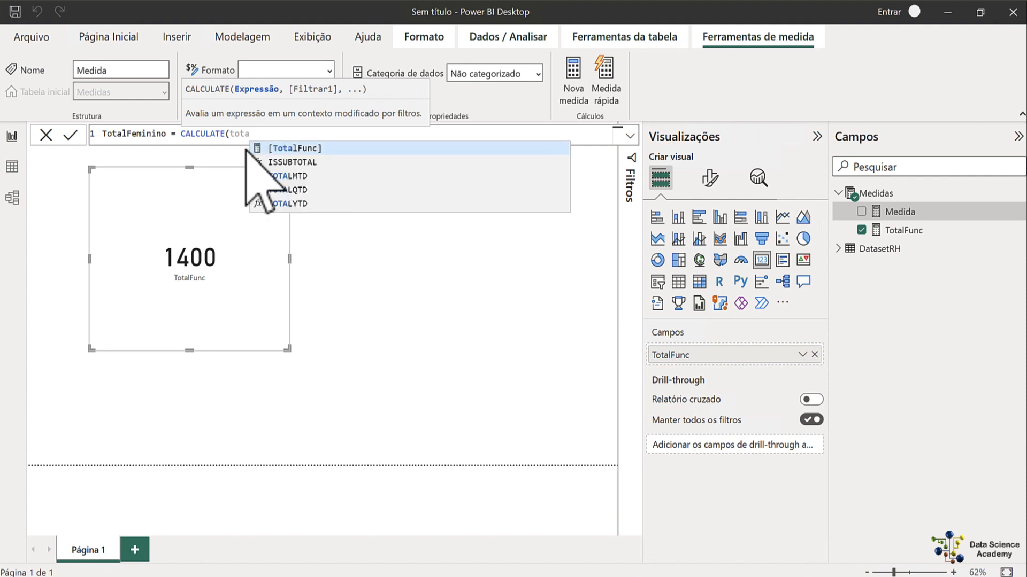
left_click(298, 148)
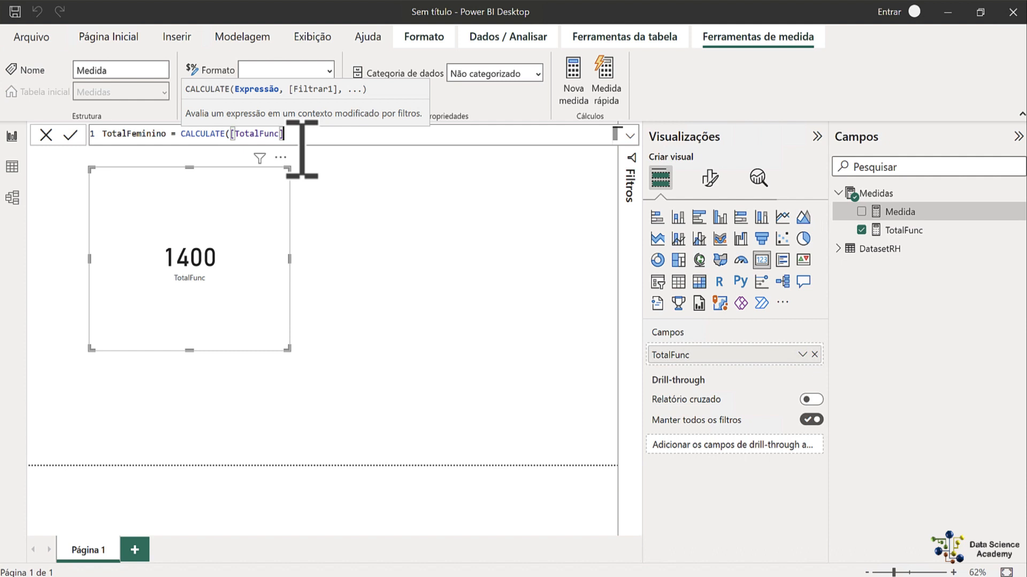
type(",")
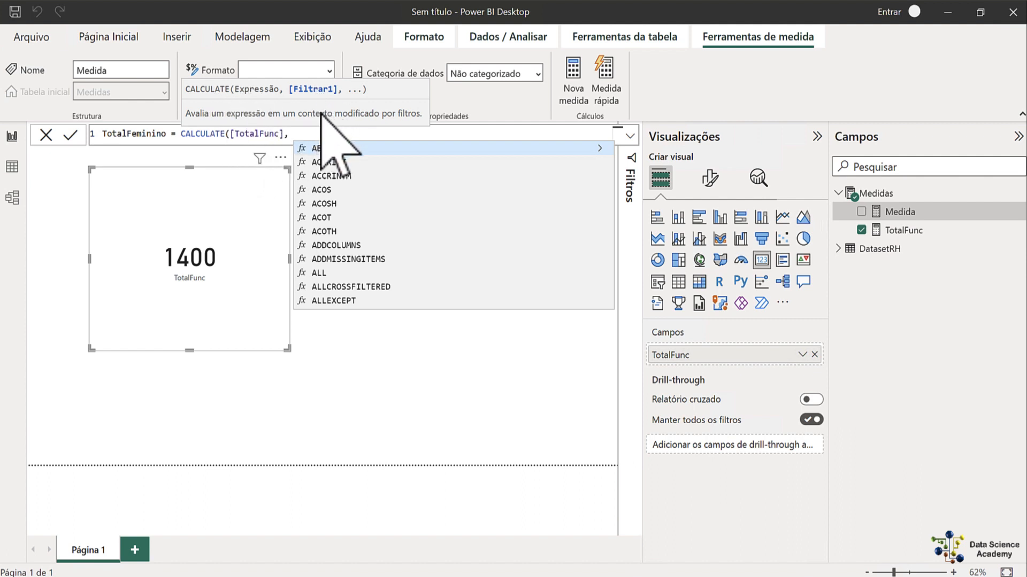
type("data")
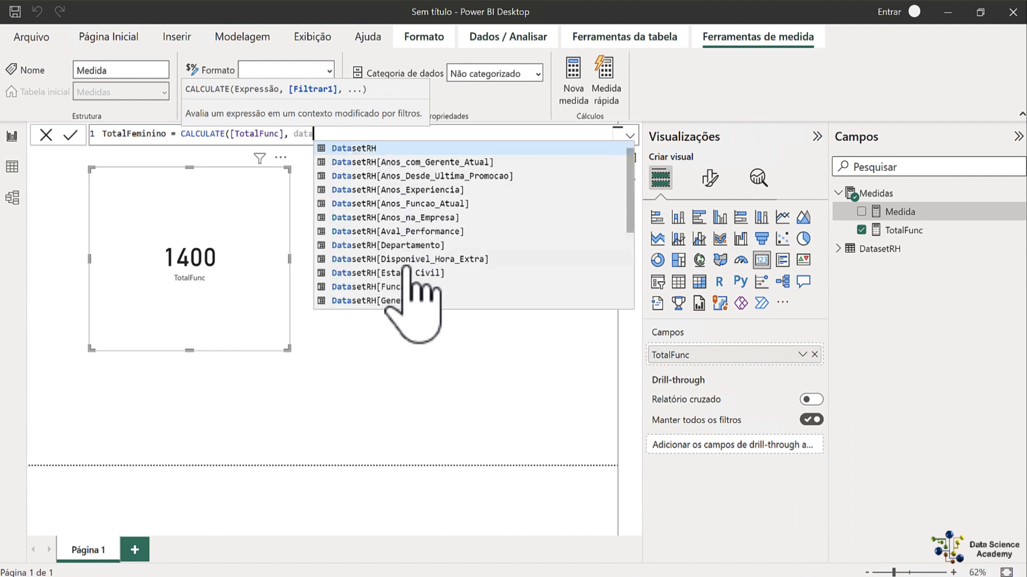
left_click(391, 301)
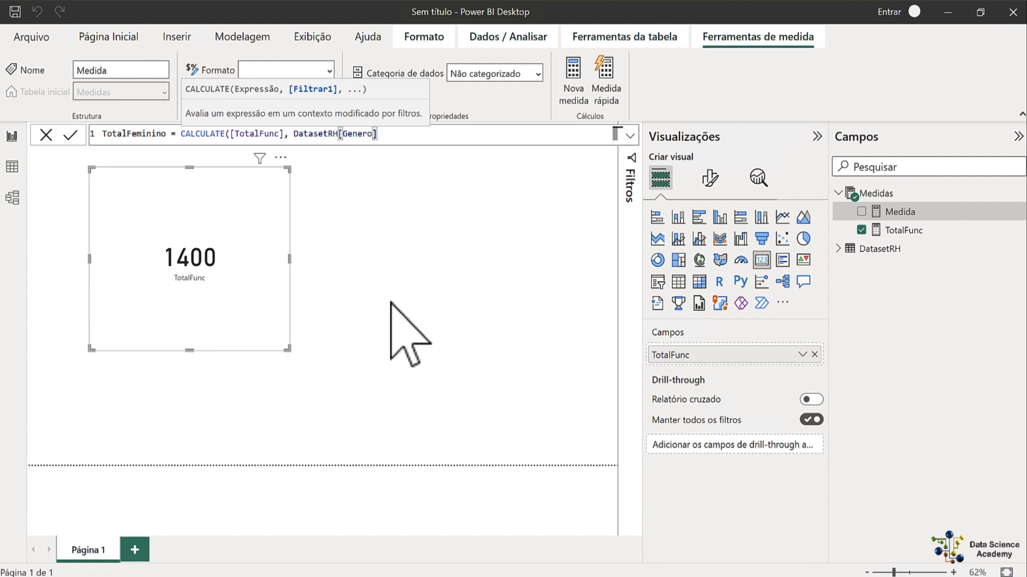
Step: Complete the TotalFeminino filter condition as equal to "Femninino", commit the measure and clear the selection on the page
type("= ")
type("\"")
type("F")
key("Caps_Lock")
type("e")
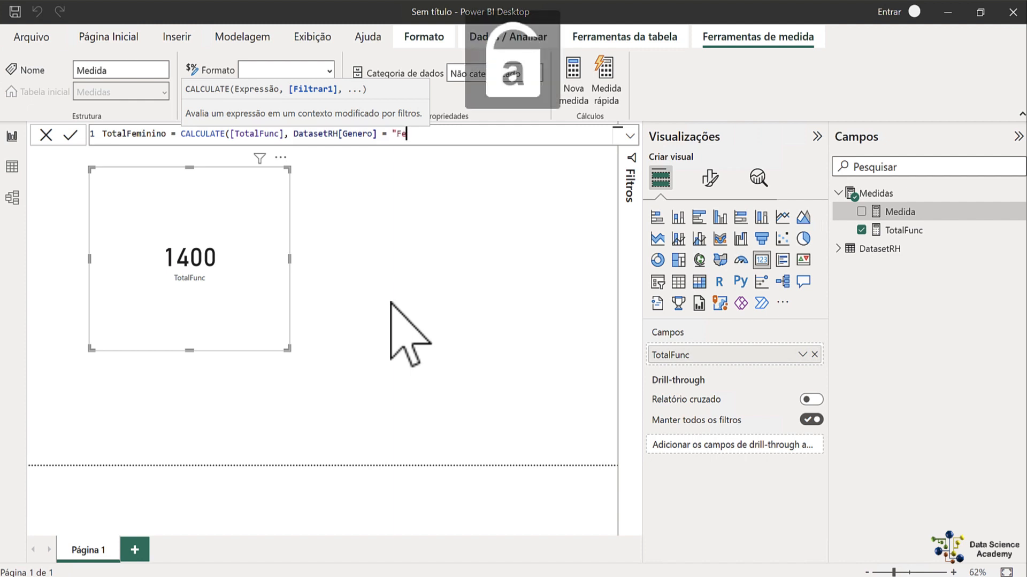
type("mninino")
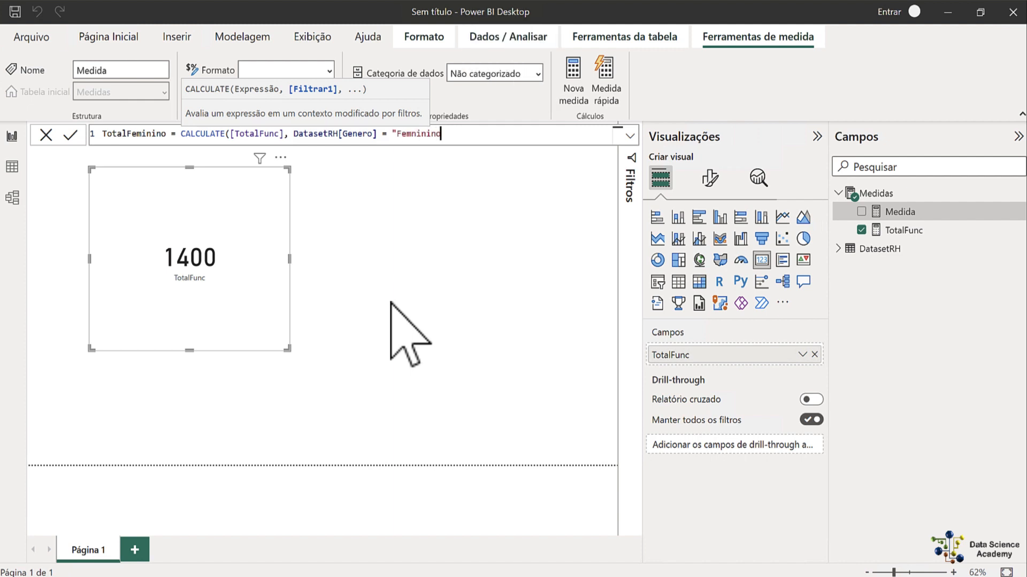
type("\"")
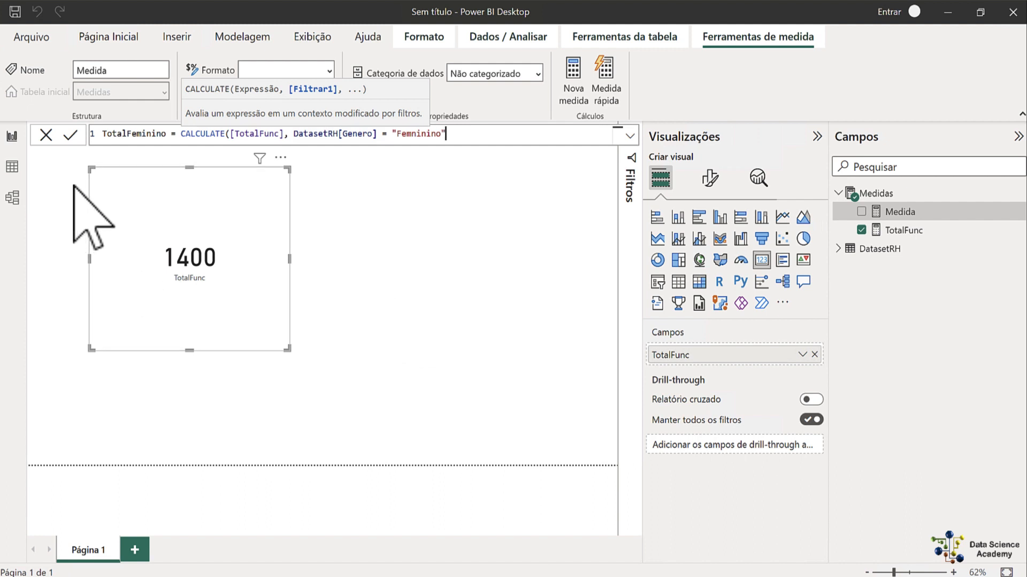
left_click(70, 136)
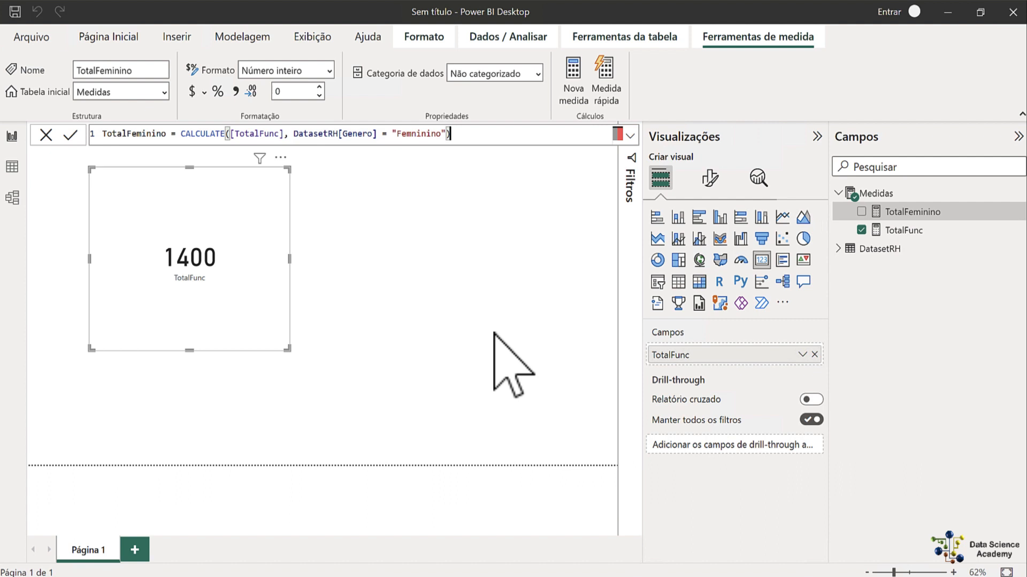
left_click(431, 275)
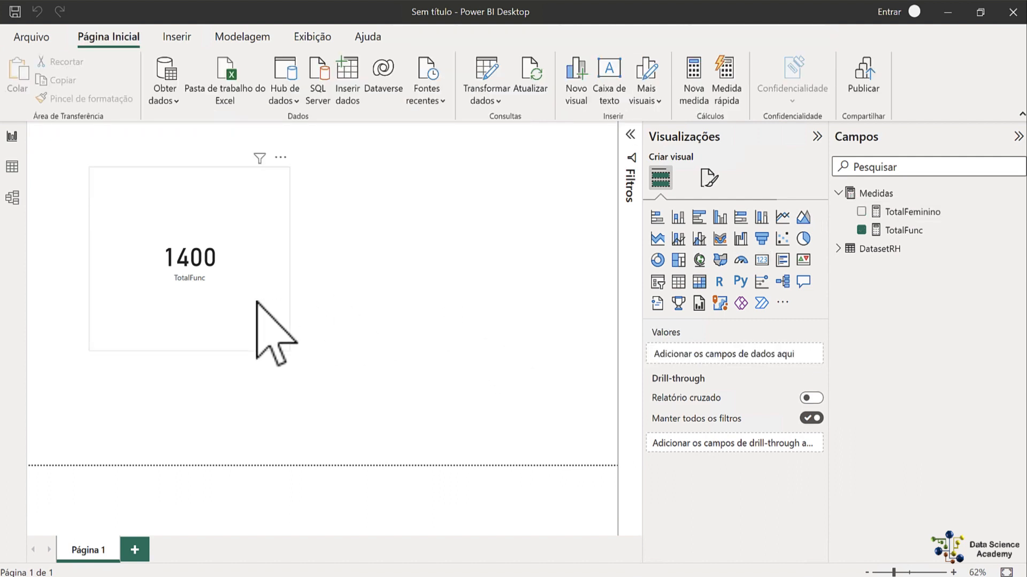
Step: Shrink the TotalFunc card and shift it slightly down and to the right on the page
left_click(256, 302)
left_click_drag(287, 349, 239, 281)
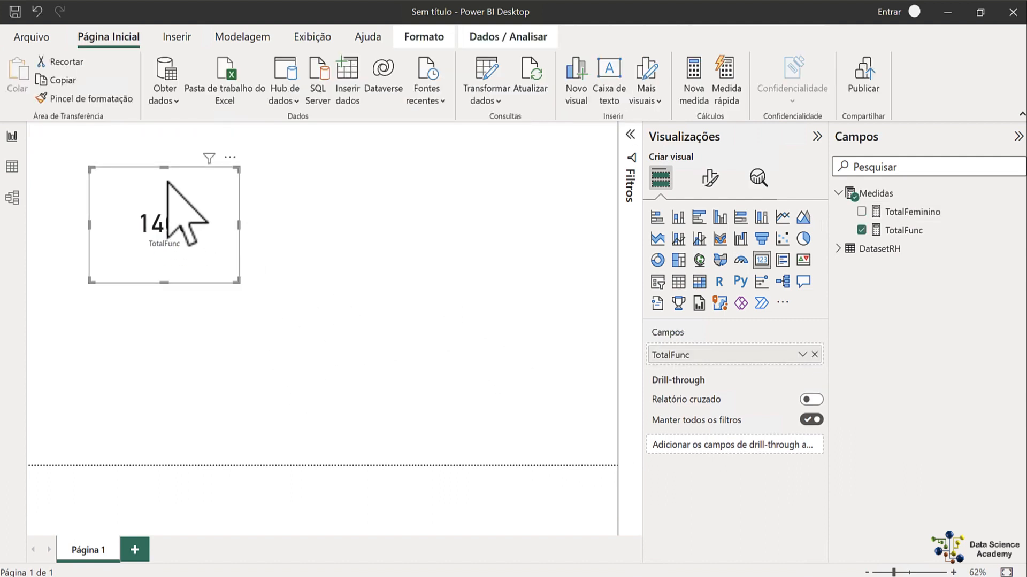
left_click_drag(166, 182, 190, 211)
left_click(321, 262)
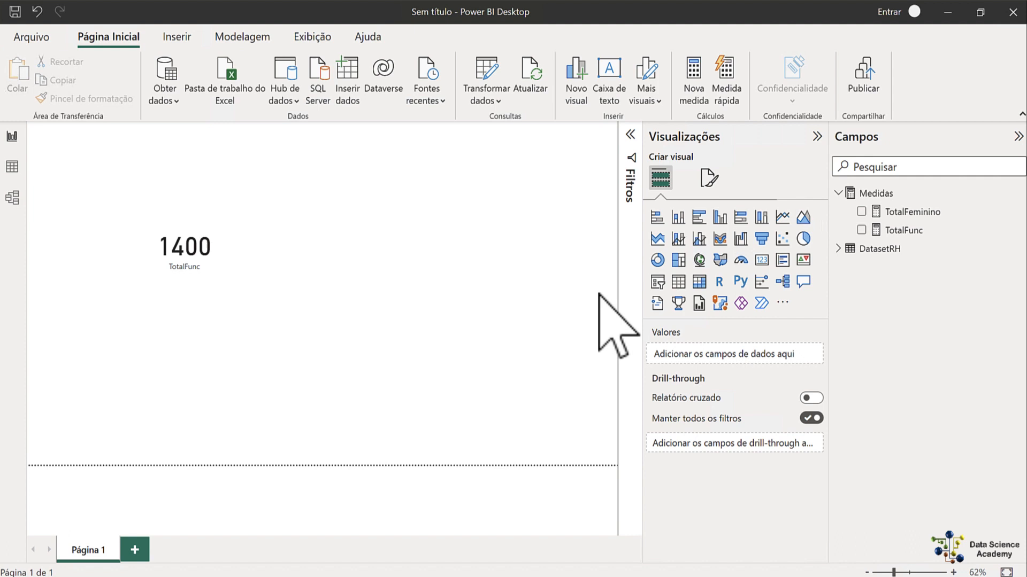
Step: Add a second card visual to the right of the TotalFunc card and show the TotalFeminino measure in it
left_click(761, 260)
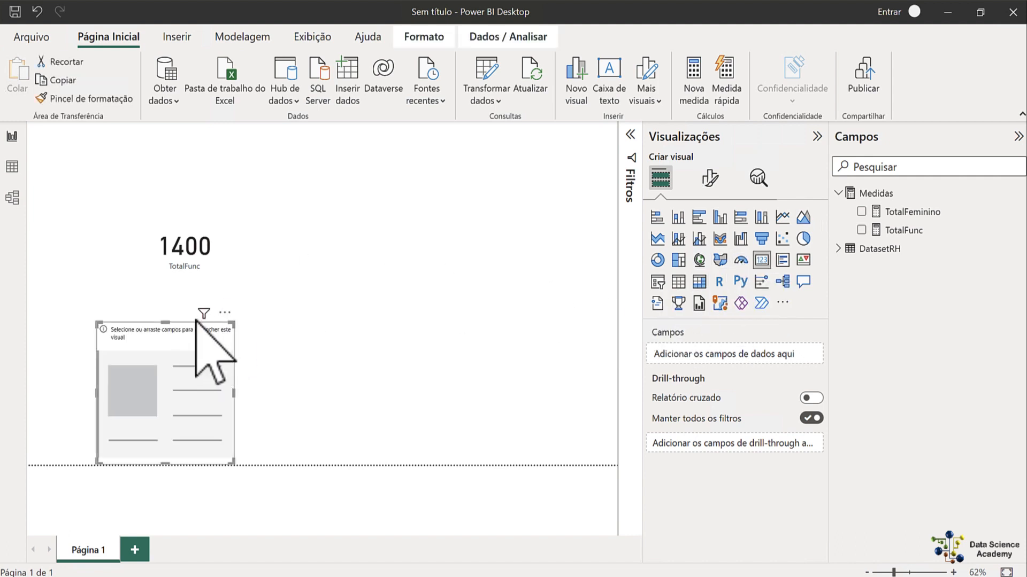
left_click_drag(177, 346, 326, 213)
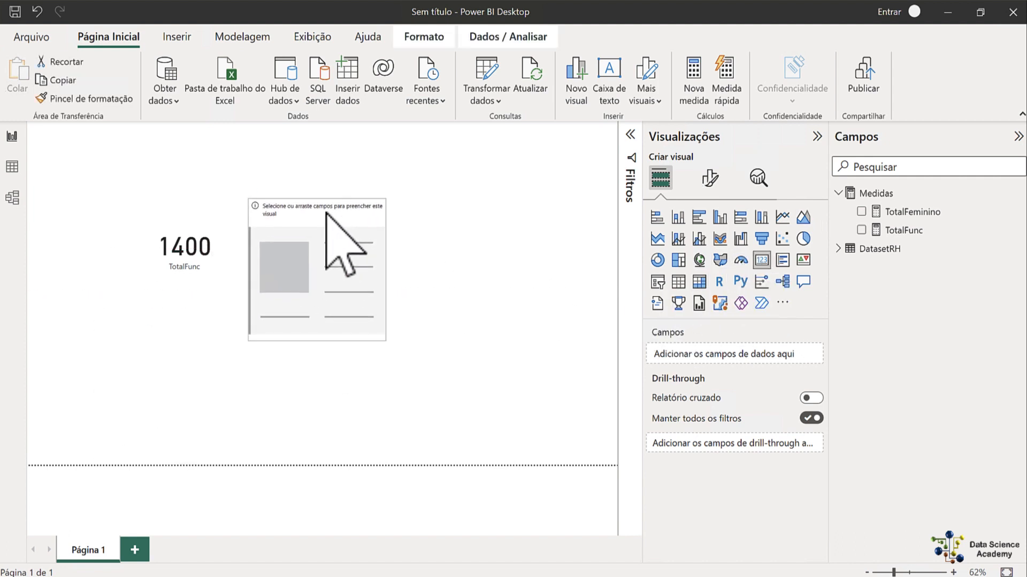
left_click(862, 213)
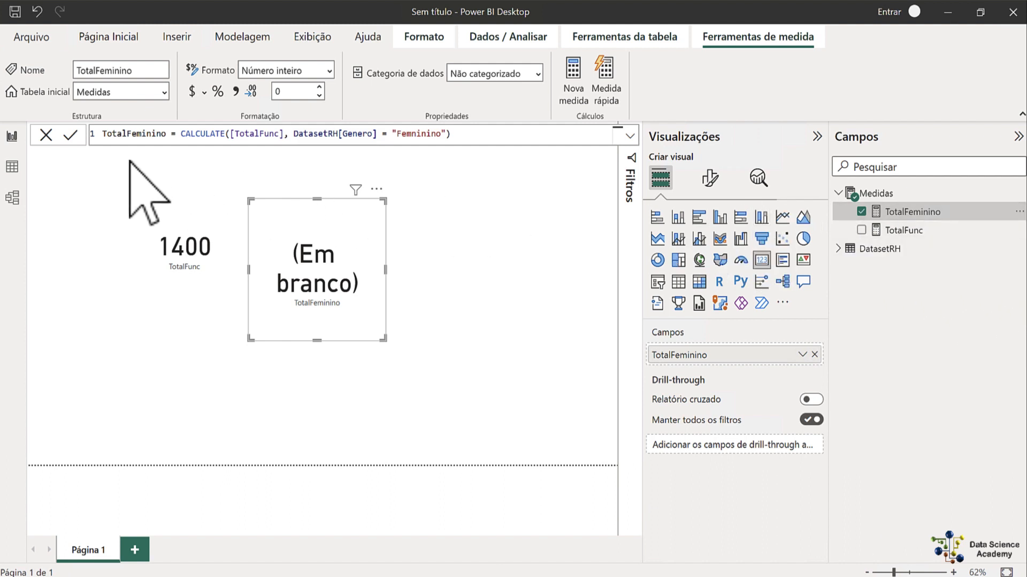
Step: Correct the filter text in TotalFeminino to "Feminino", commit it, and compare the card with the Mini-Projeto3 dashboard
left_click(416, 134)
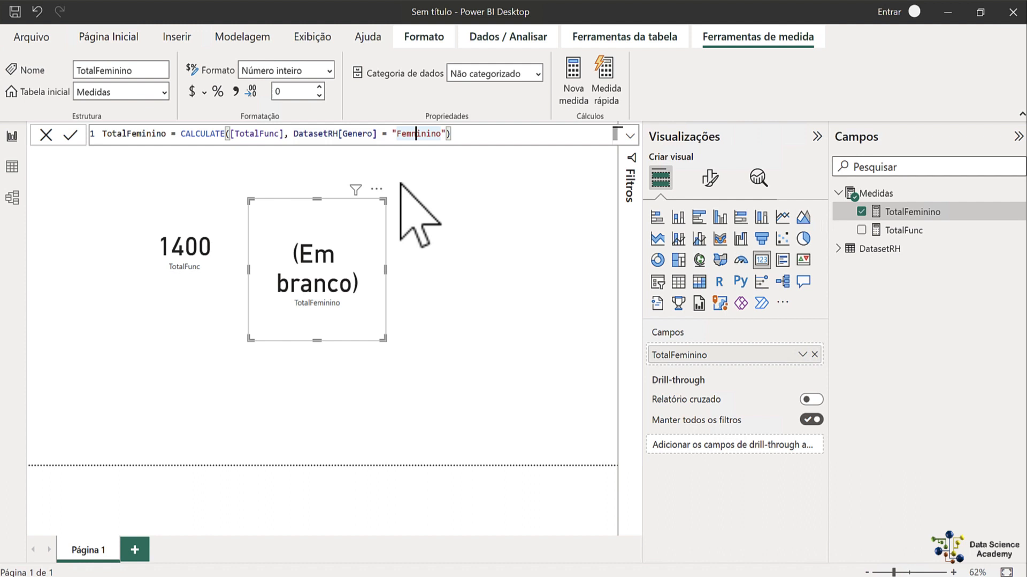
key("BackSpace")
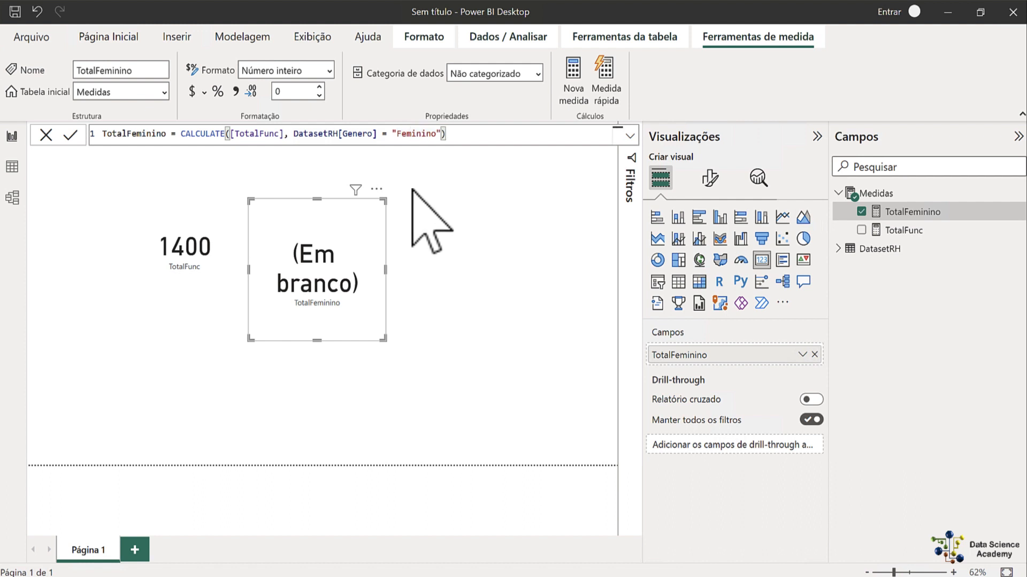
left_click(70, 135)
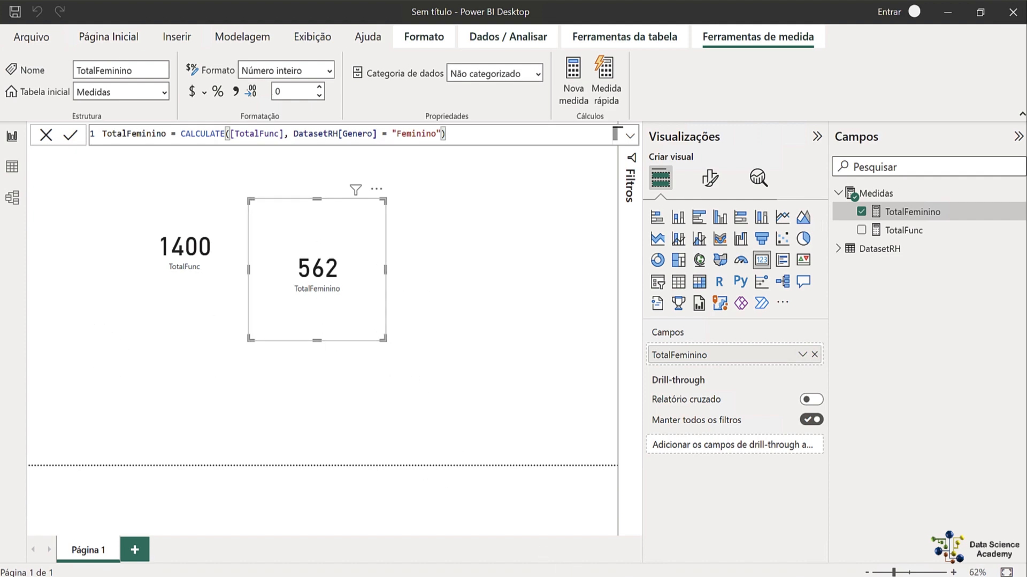
left_click(601, 541)
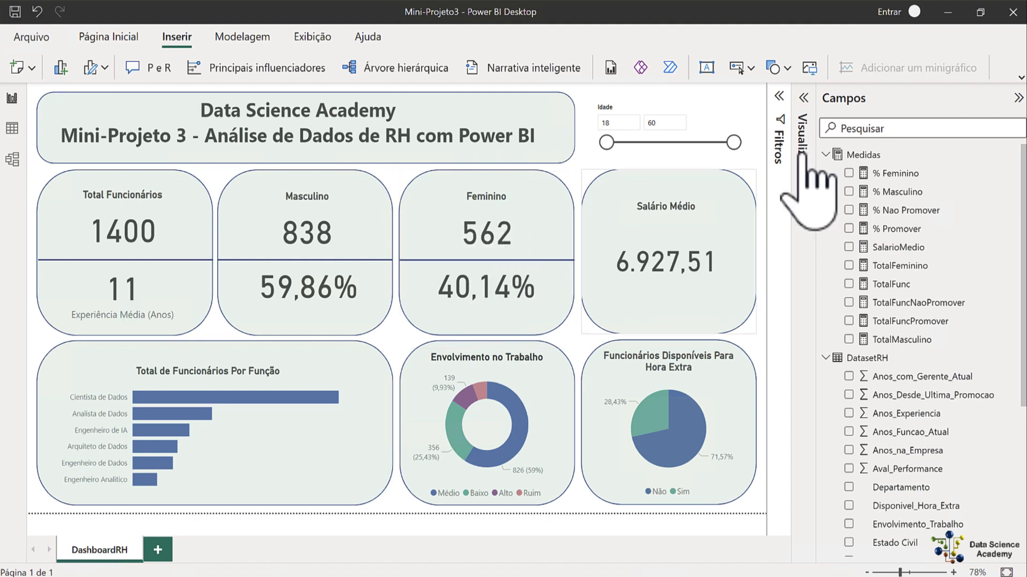
left_click(948, 12)
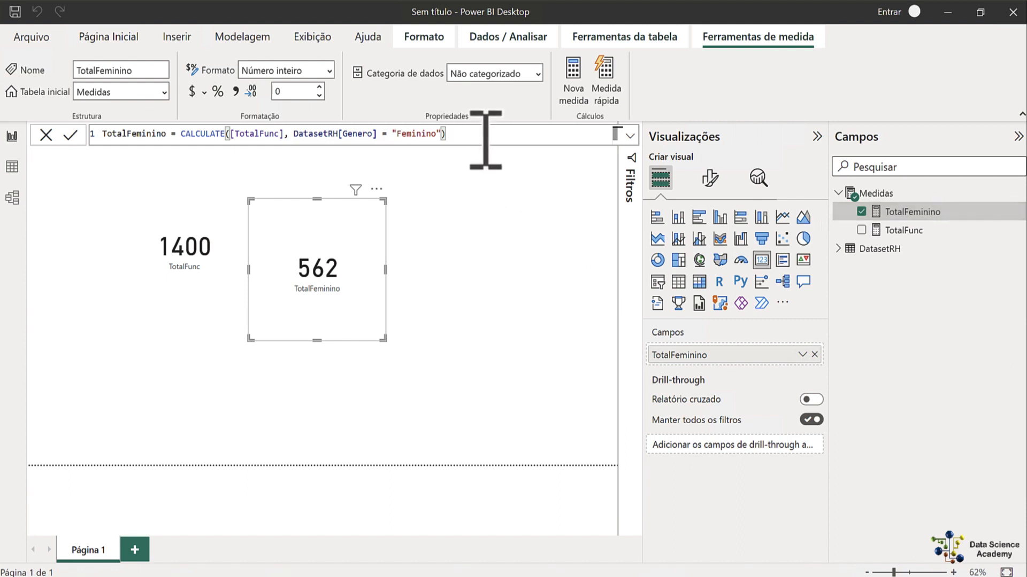
Step: Copy the whole TotalFeminino formula into a new measure in the Medidas table
left_click_drag(486, 140, 103, 132)
key("ctrl+c")
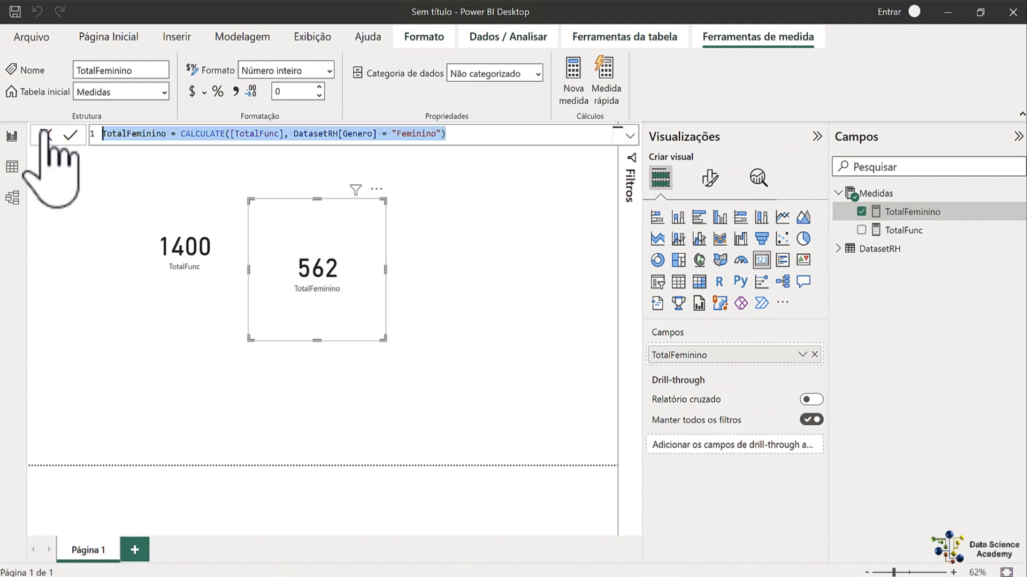
left_click(484, 267)
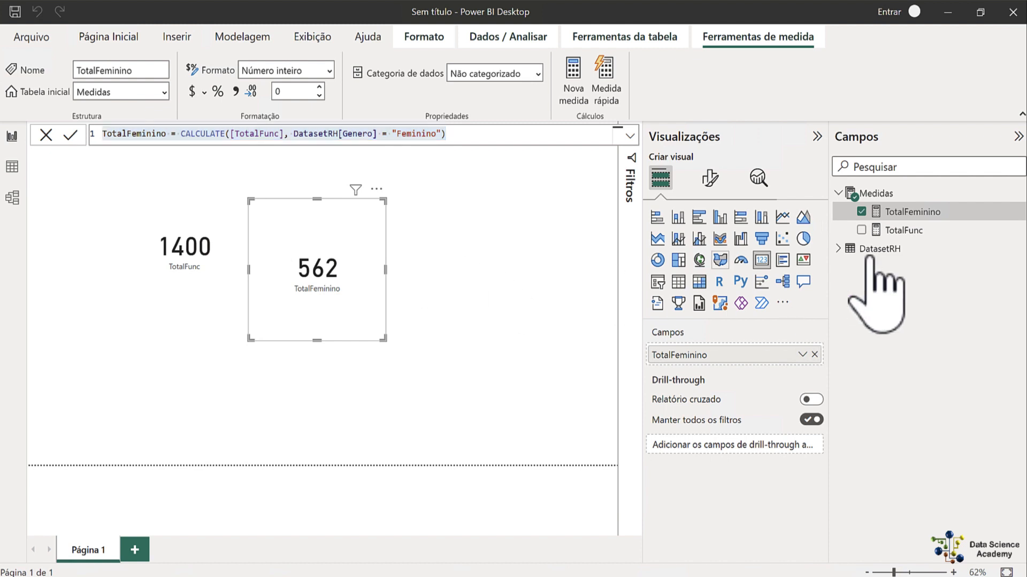
right_click(875, 195)
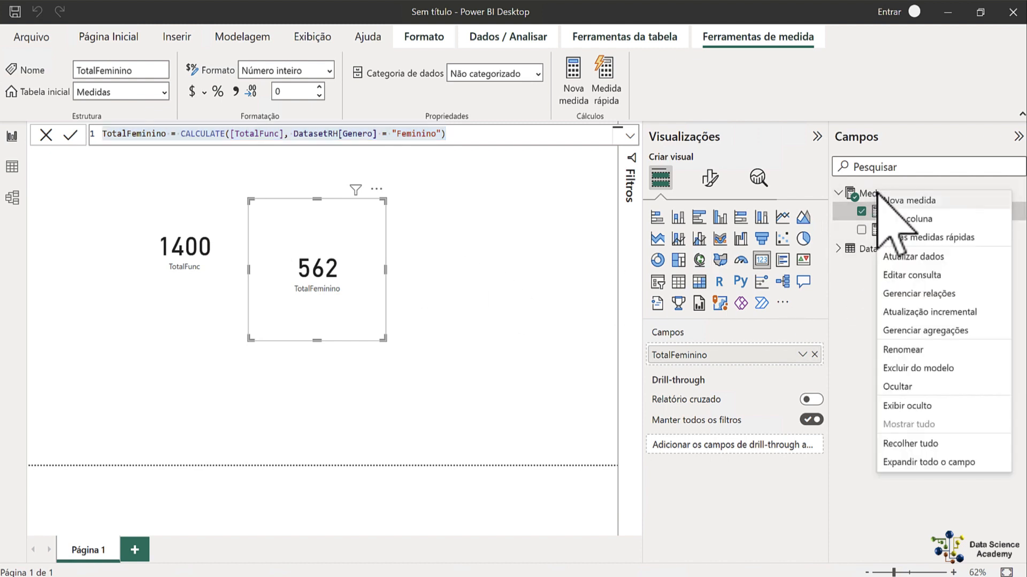
left_click(908, 201)
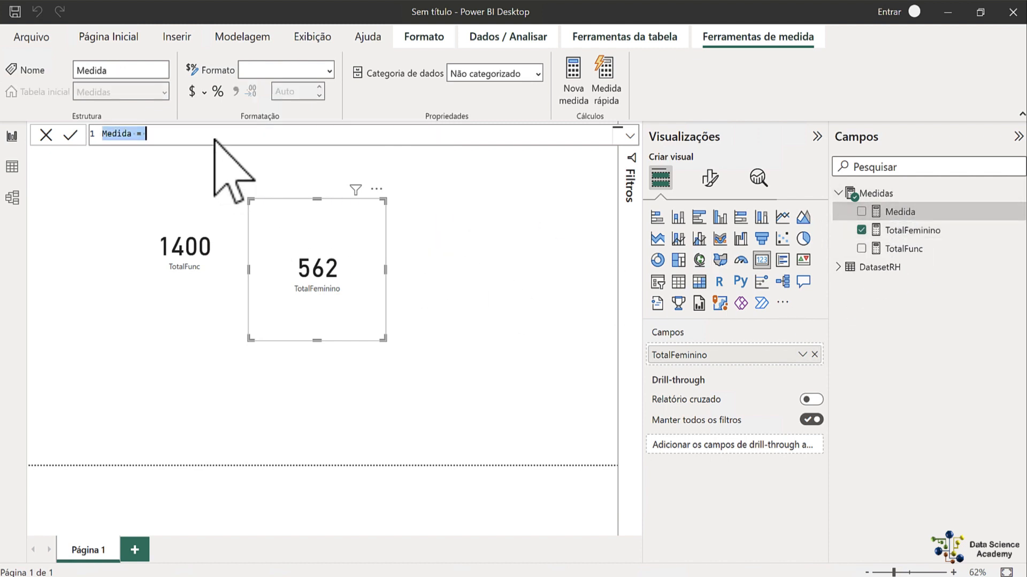
key("ctrl+v")
Step: Change the name in the copied formula to TotalMasculino
left_click(164, 134)
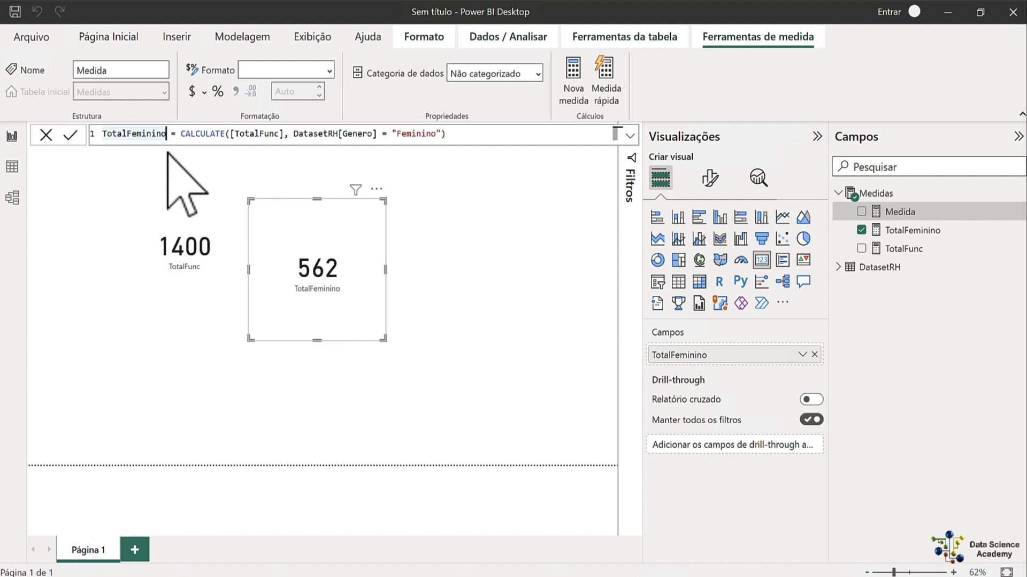
key("BackSpace")
key("BackSpace")
key("BackSpace")
key("BackSpace")
key("BackSpace")
key("BackSpace")
type("Masculi")
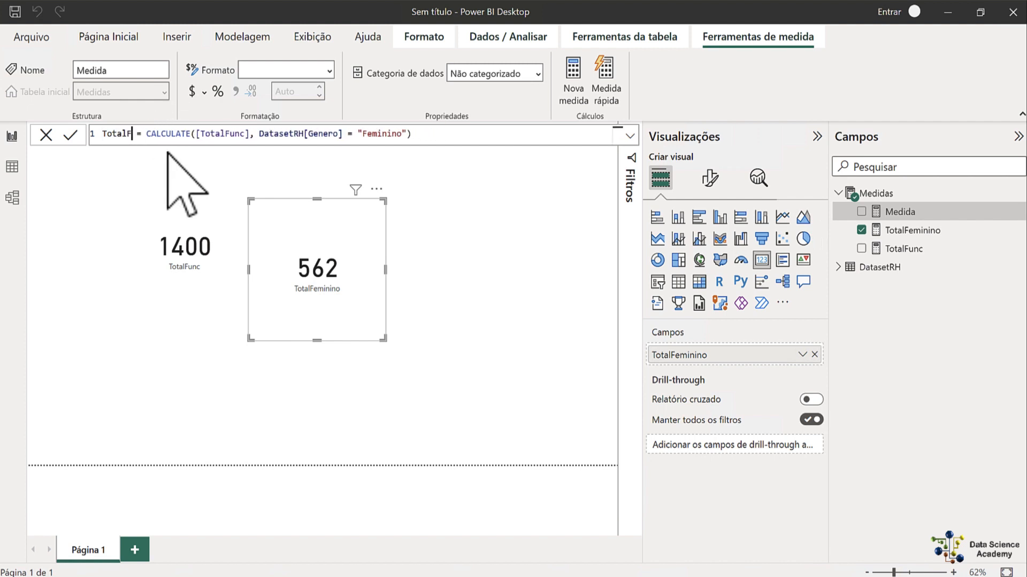
type("no")
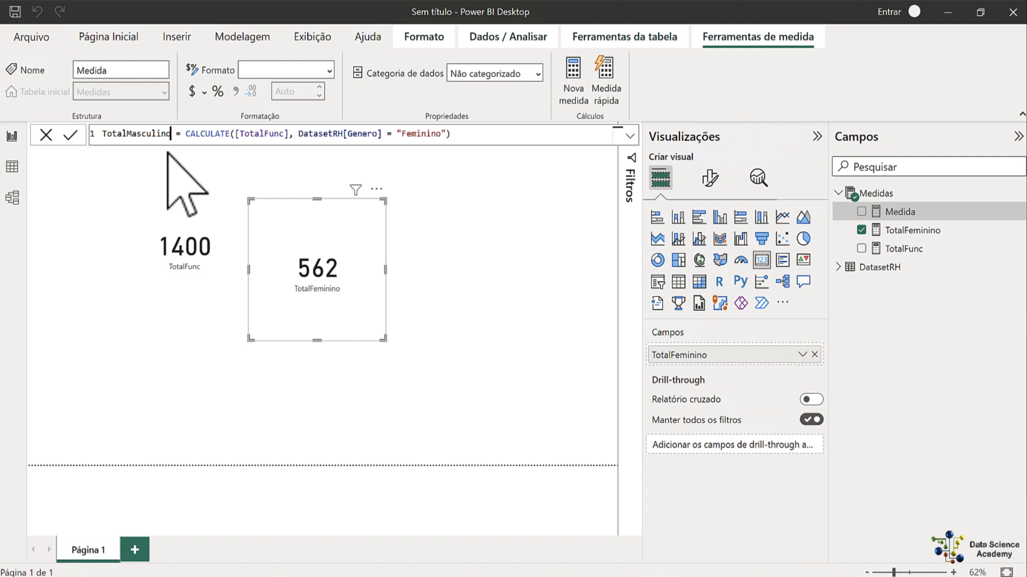
Step: Change the Genero filter value in the TotalMasculino formula to "Masculino" and commit the measure
left_click(445, 133)
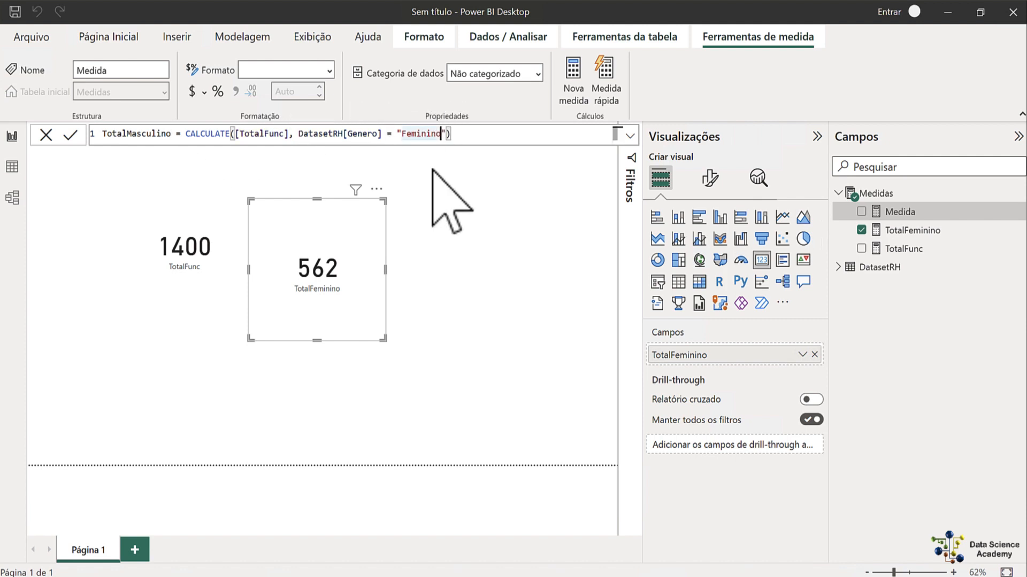
key("BackSpace")
key("BackSpace")
key("BackSpace")
key("BackSpace")
key("BackSpace")
key("BackSpace")
key("BackSpace")
key("BackSpace")
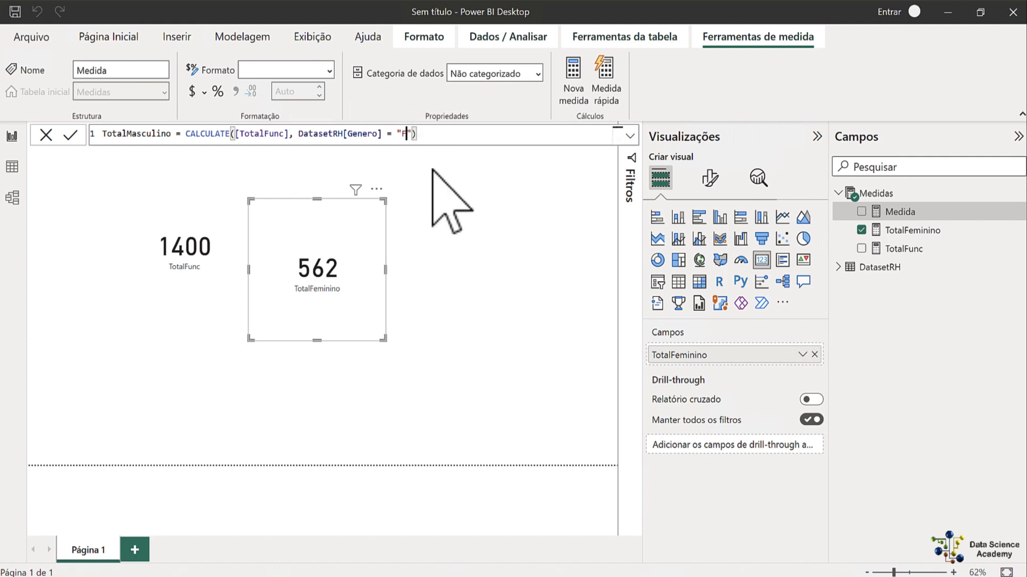
type("Masculino")
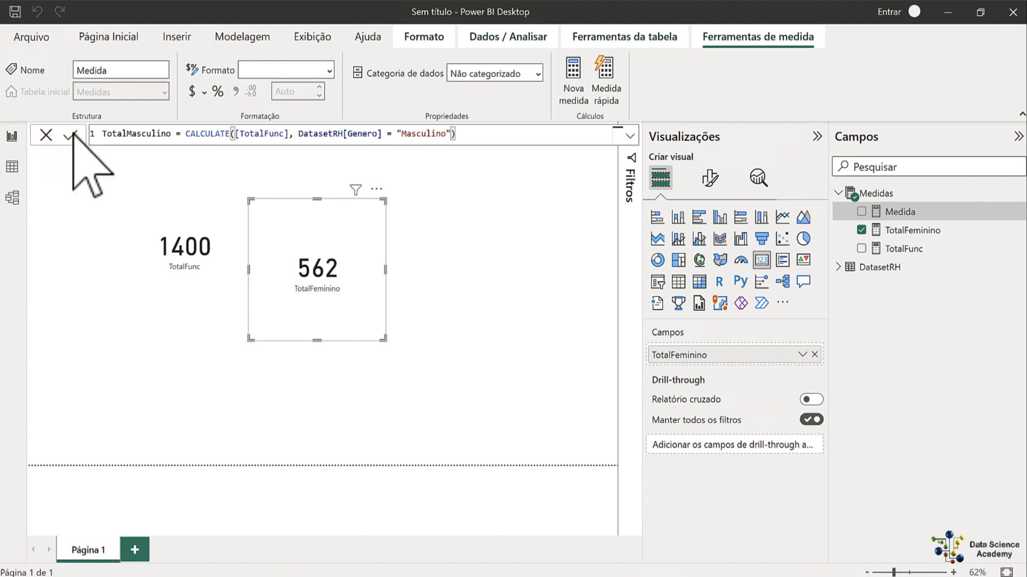
left_click(71, 136)
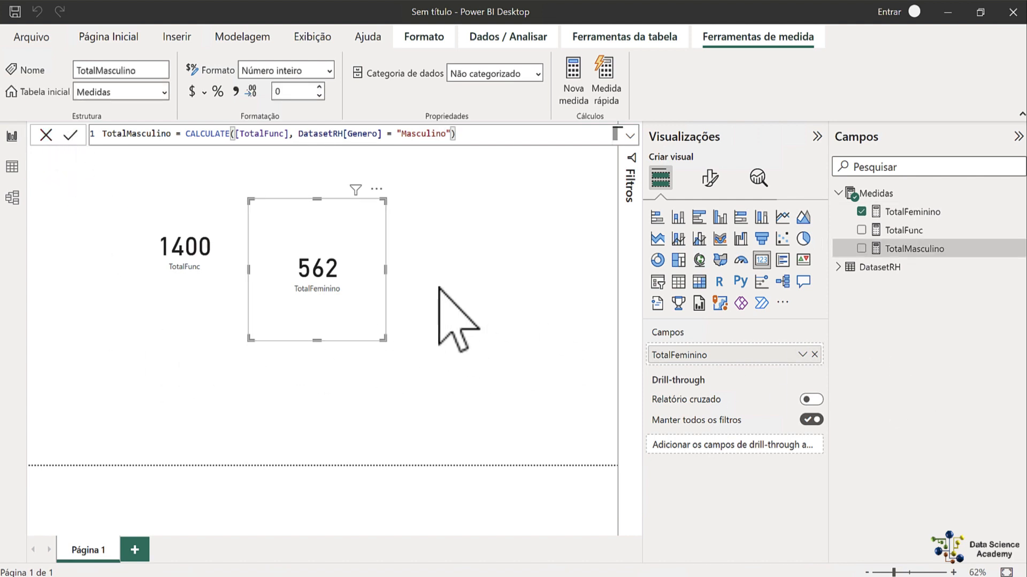
Step: Add a third card visual to the page and show the TotalMasculino measure in it
left_click(492, 309)
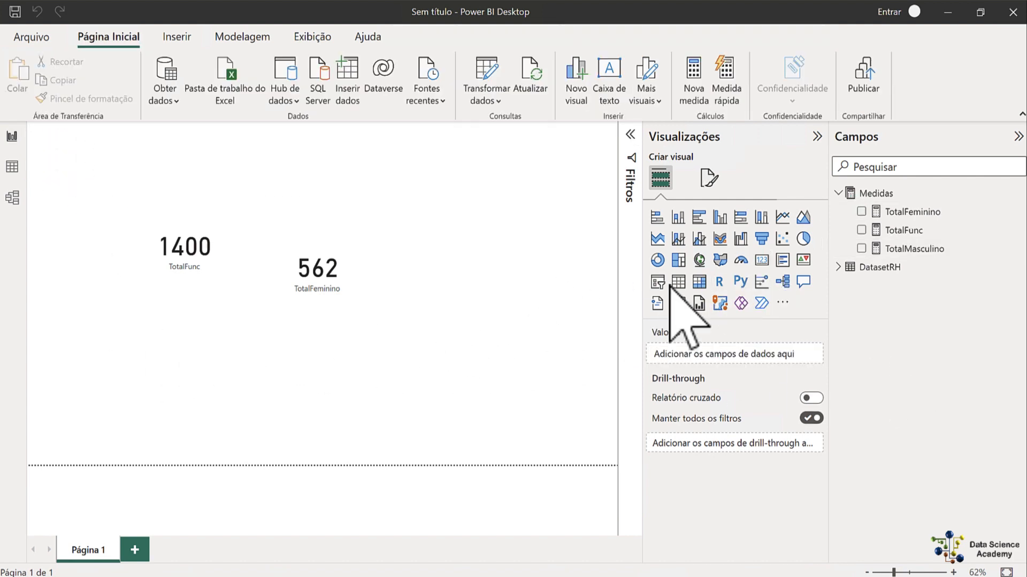
left_click(762, 260)
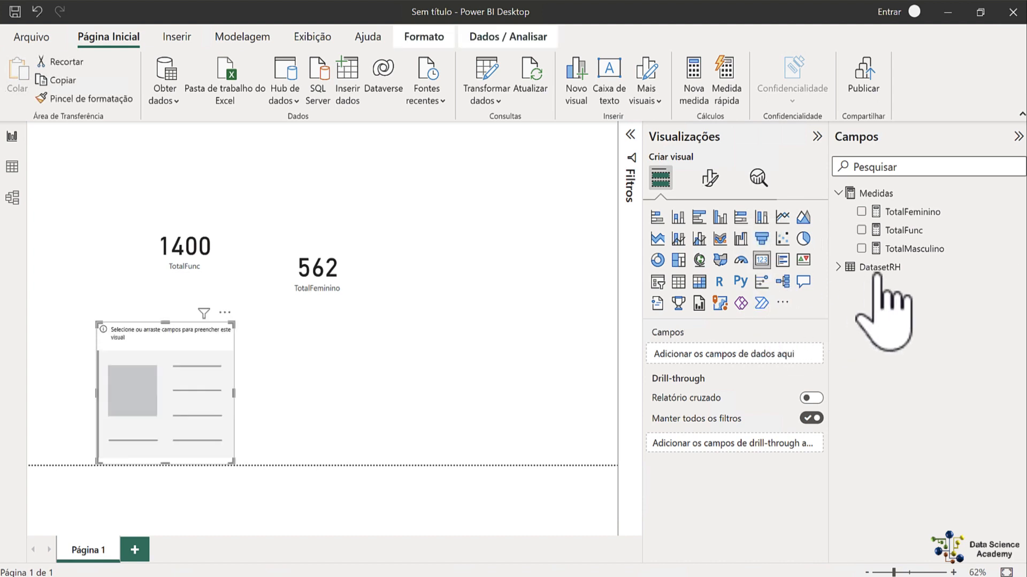
left_click(861, 248)
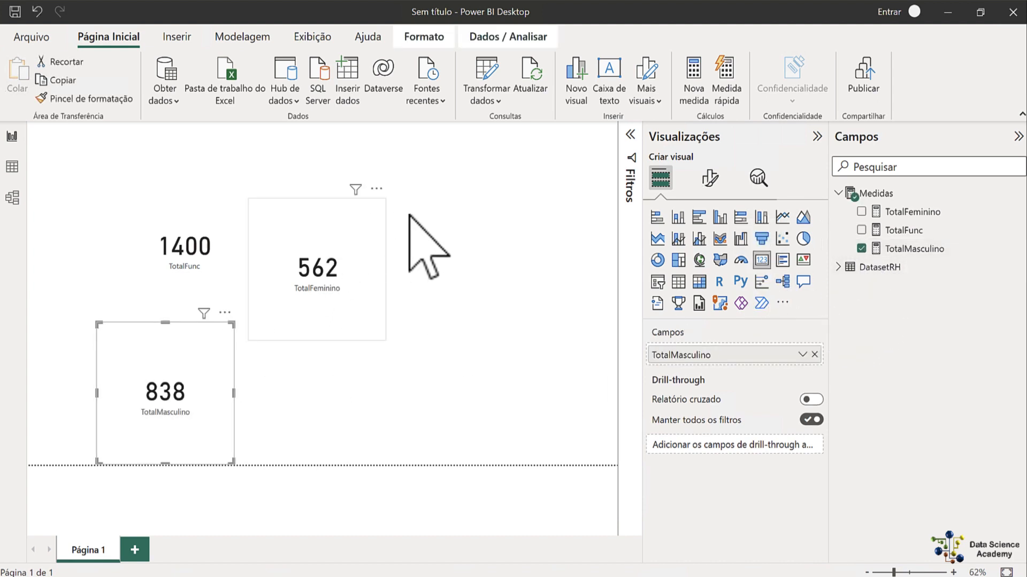
Step: Arrange the cards in one row, with TotalMasculino between TotalFunc and TotalFeminino, and clear the selection
left_click_drag(319, 219, 489, 216)
left_click_drag(177, 374, 323, 229)
left_click_drag(431, 227, 401, 230)
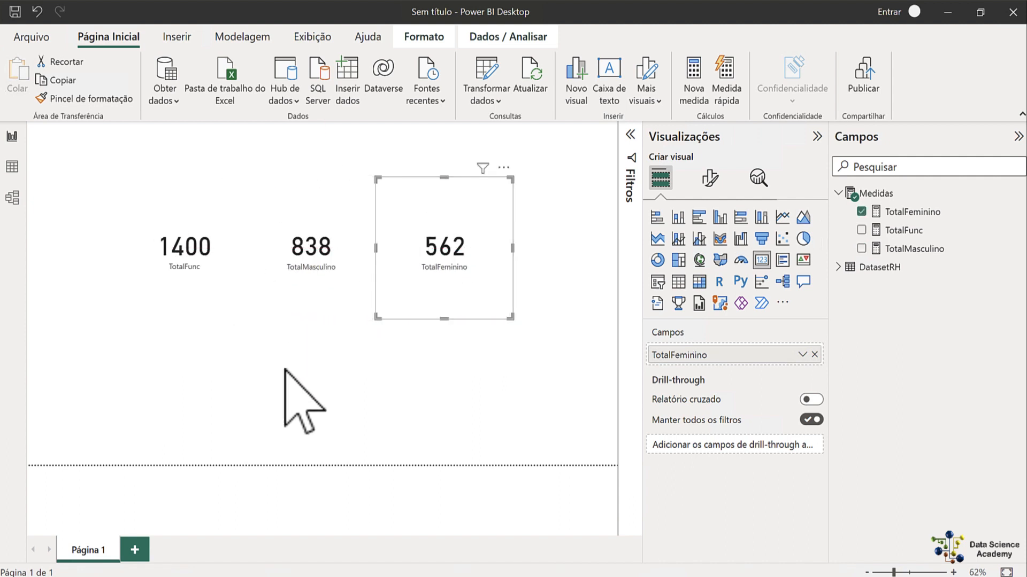
left_click(351, 375)
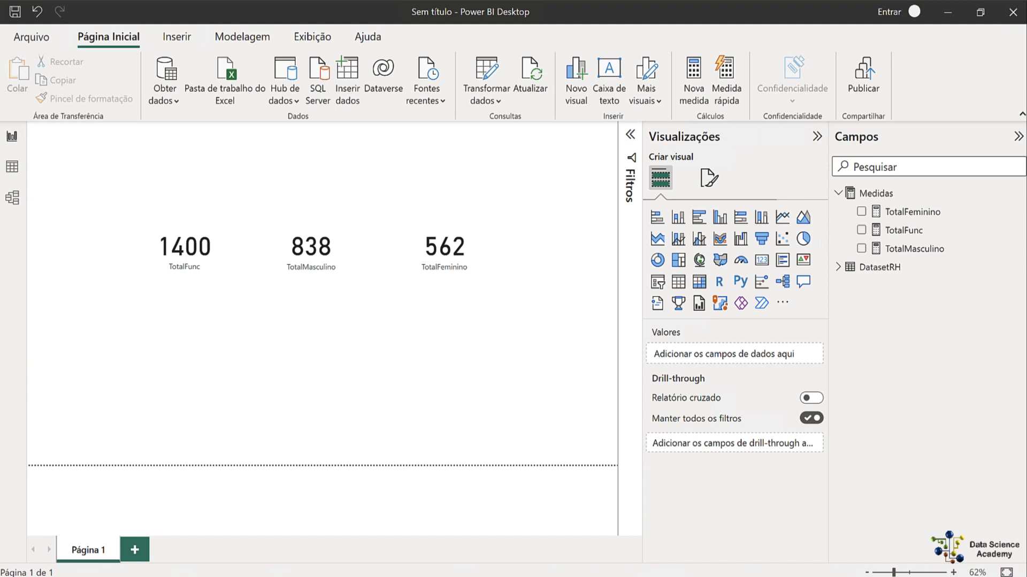